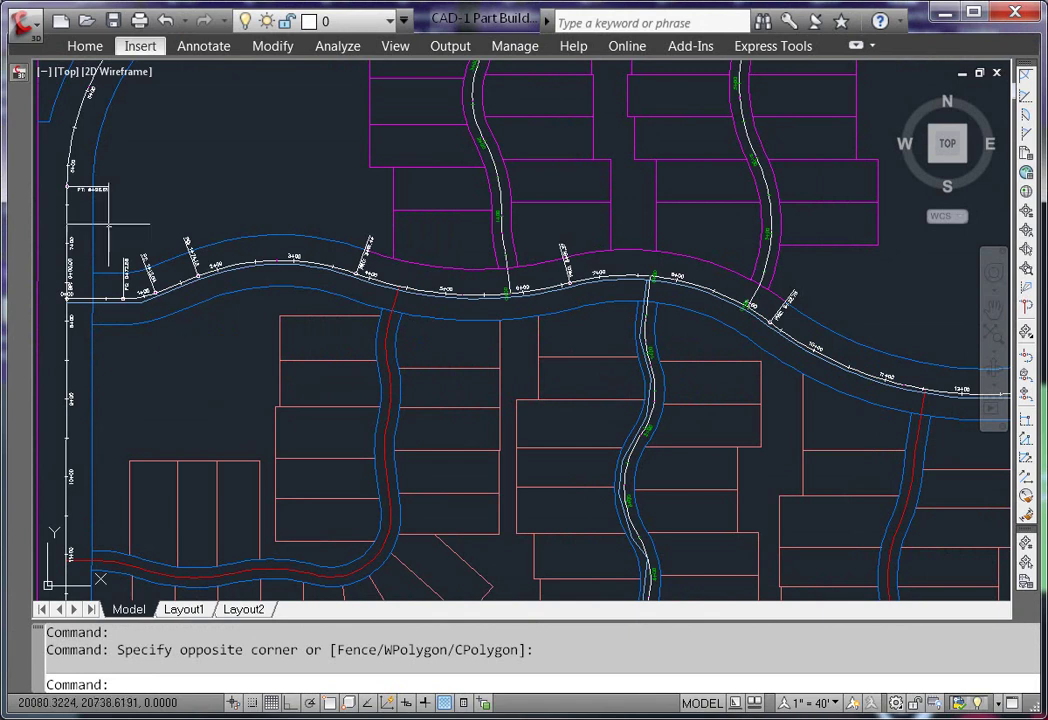
In Toolspace Settings, expand Pipe > Pipe Styles and bring up the Pipe Styles context menu.
left_click(20, 72)
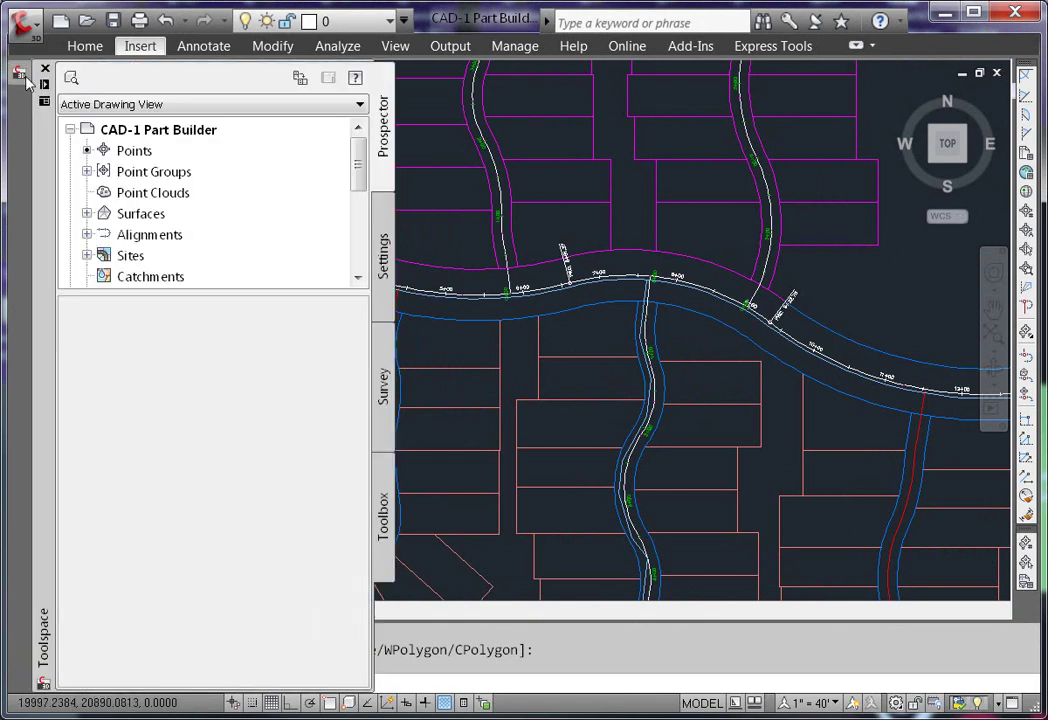
left_click(383, 258)
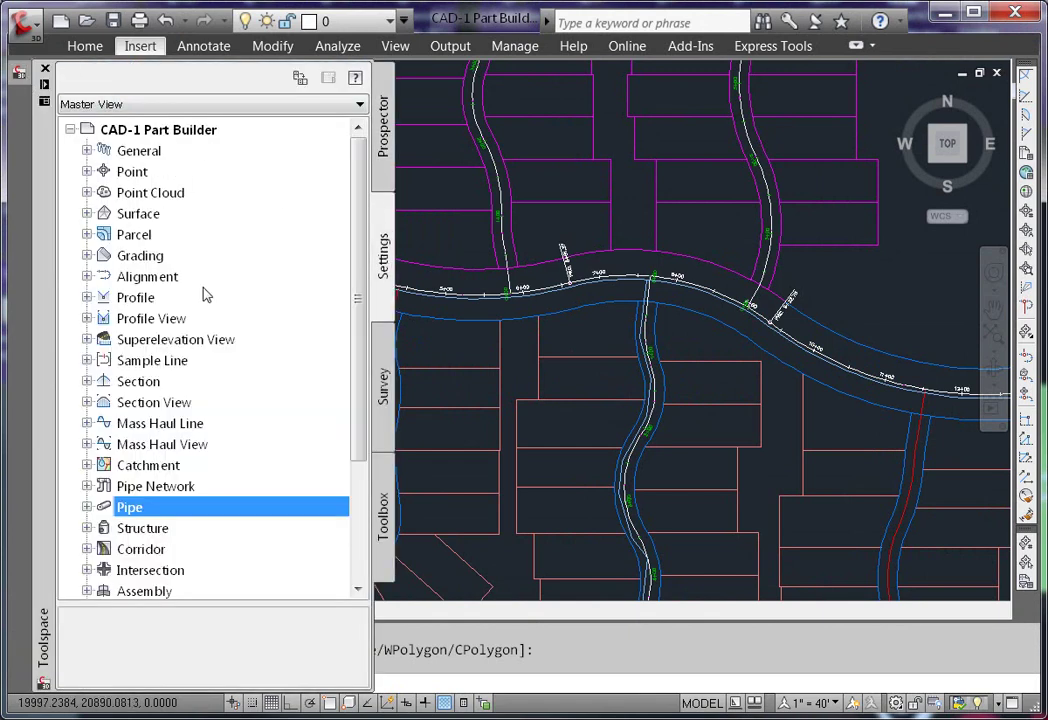
left_click(87, 507)
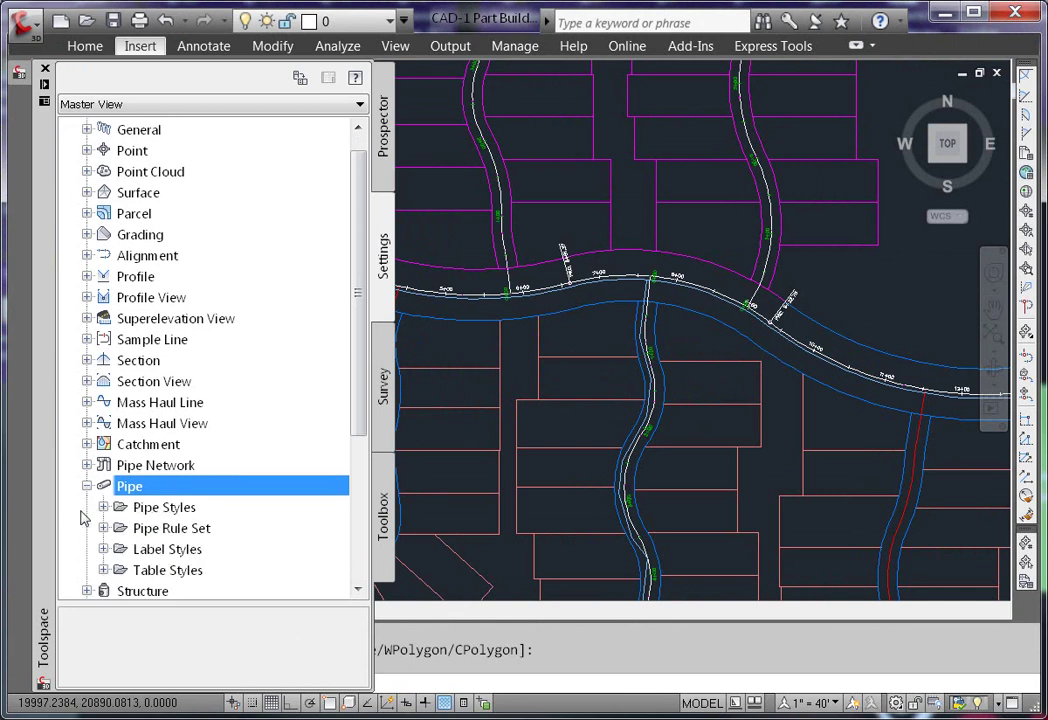
left_click(103, 507)
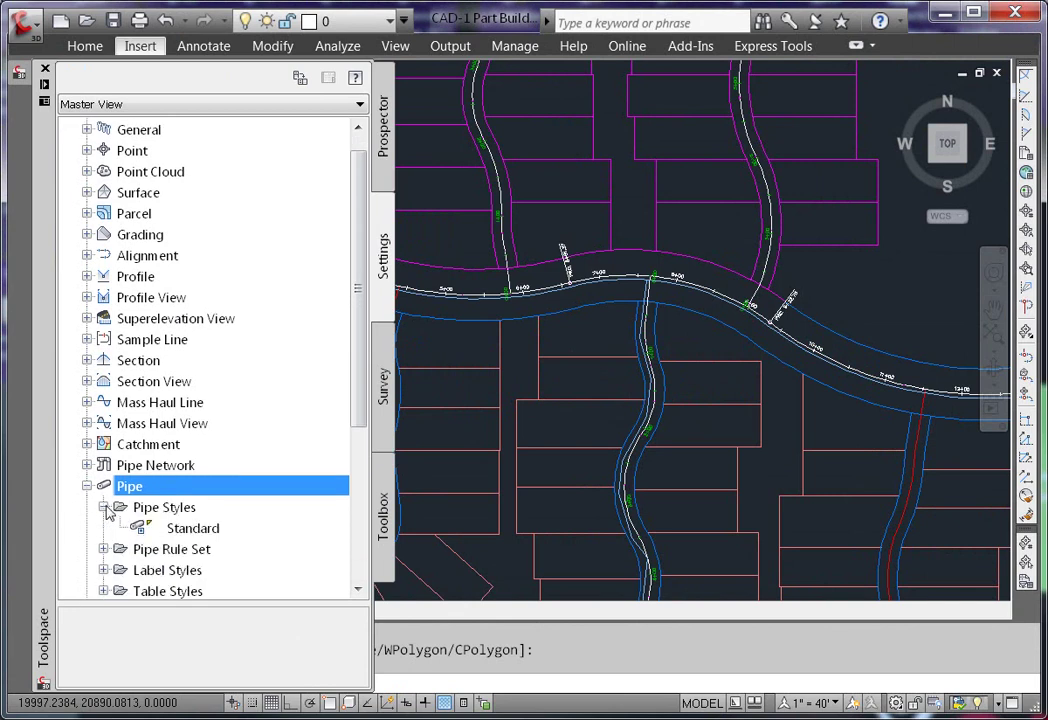
right_click(190, 508)
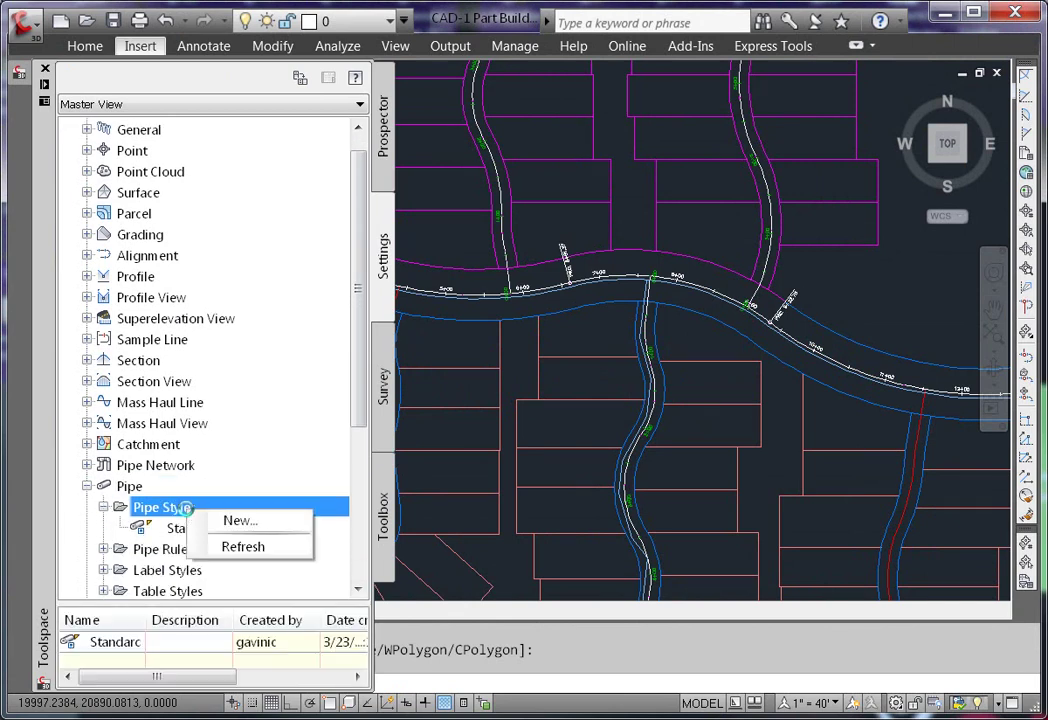
Create a new pipe style and name it Water.
left_click(262, 519)
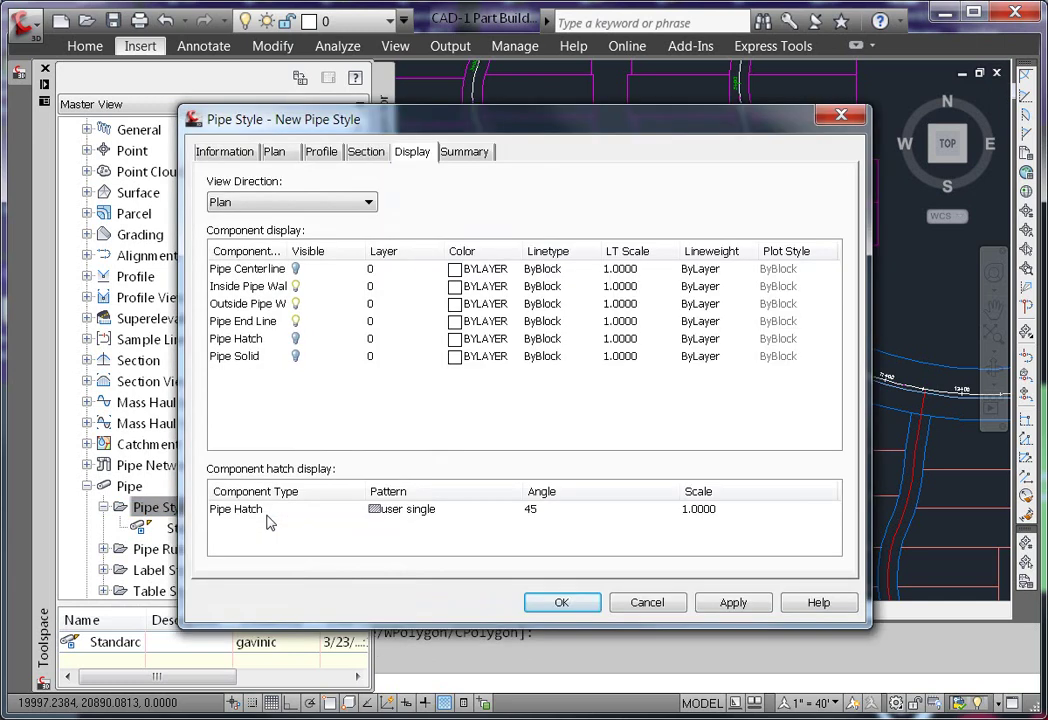
left_click(218, 156)
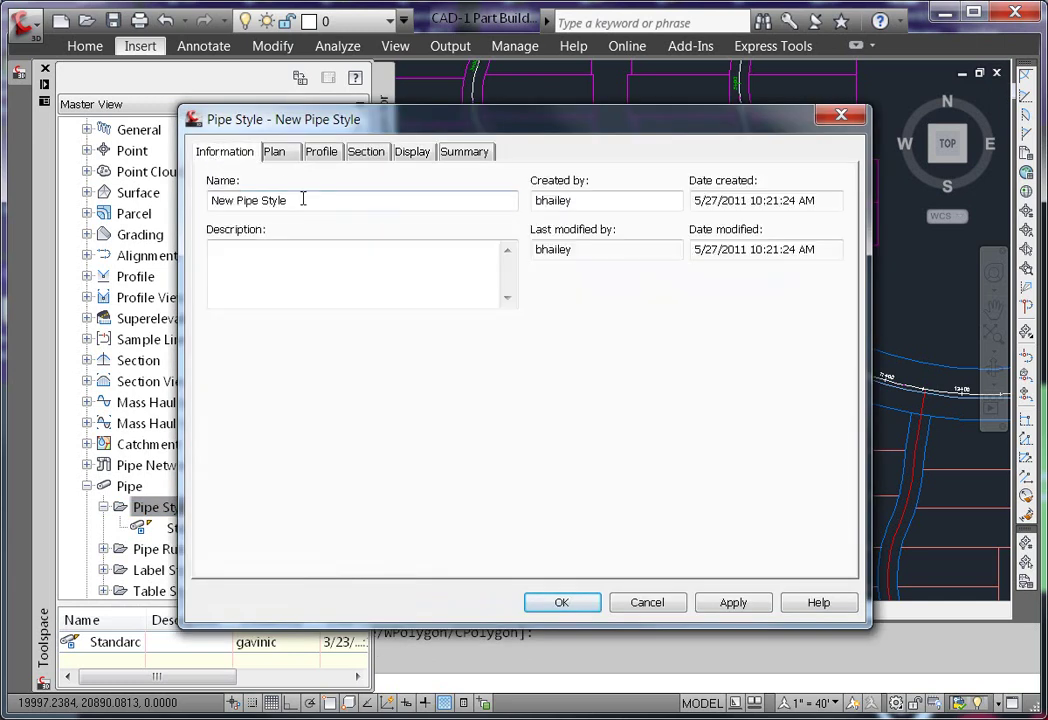
left_click_drag(302, 201, 209, 201)
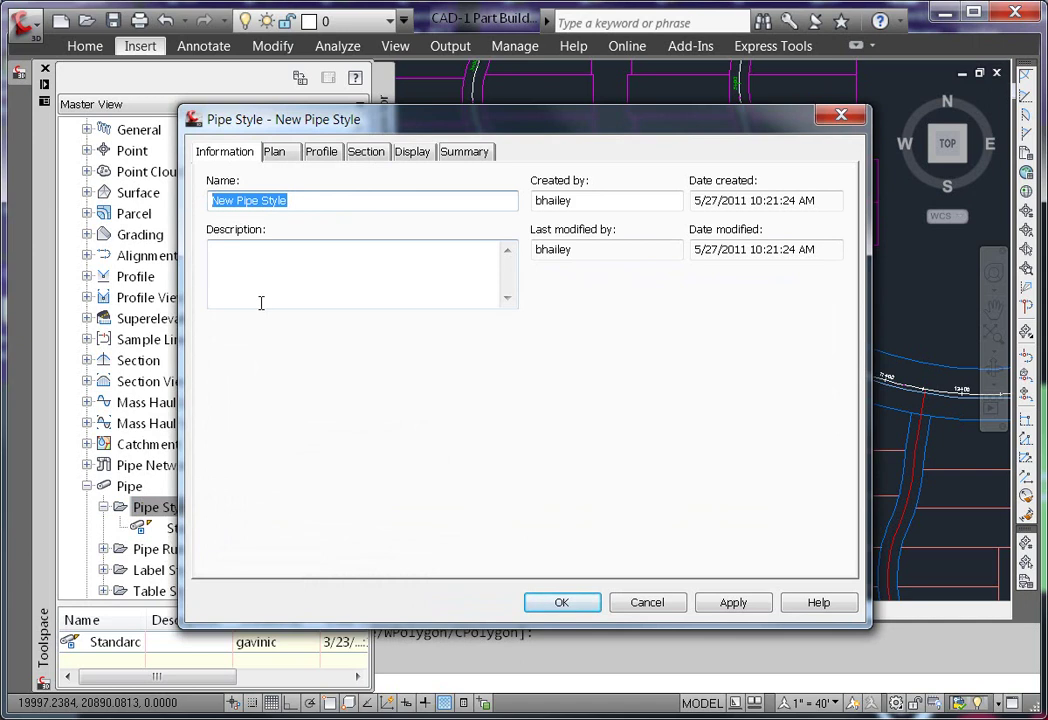
type("Water")
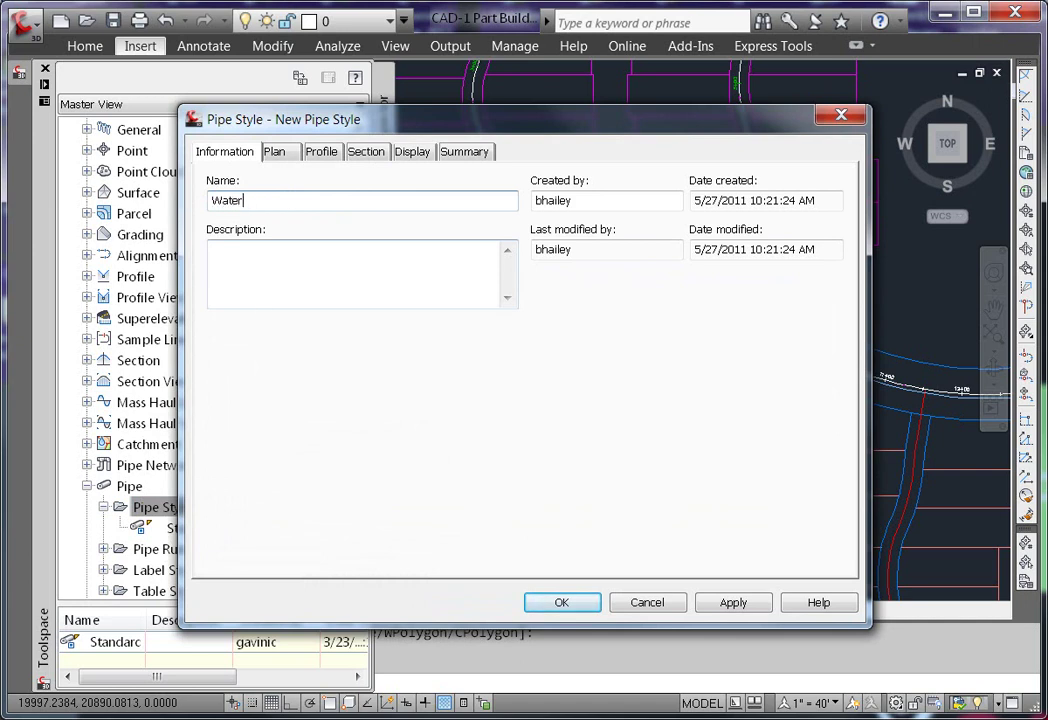
Hide the inside wall, outside wall and end line in plan, showing only the pipe centerline.
left_click(411, 152)
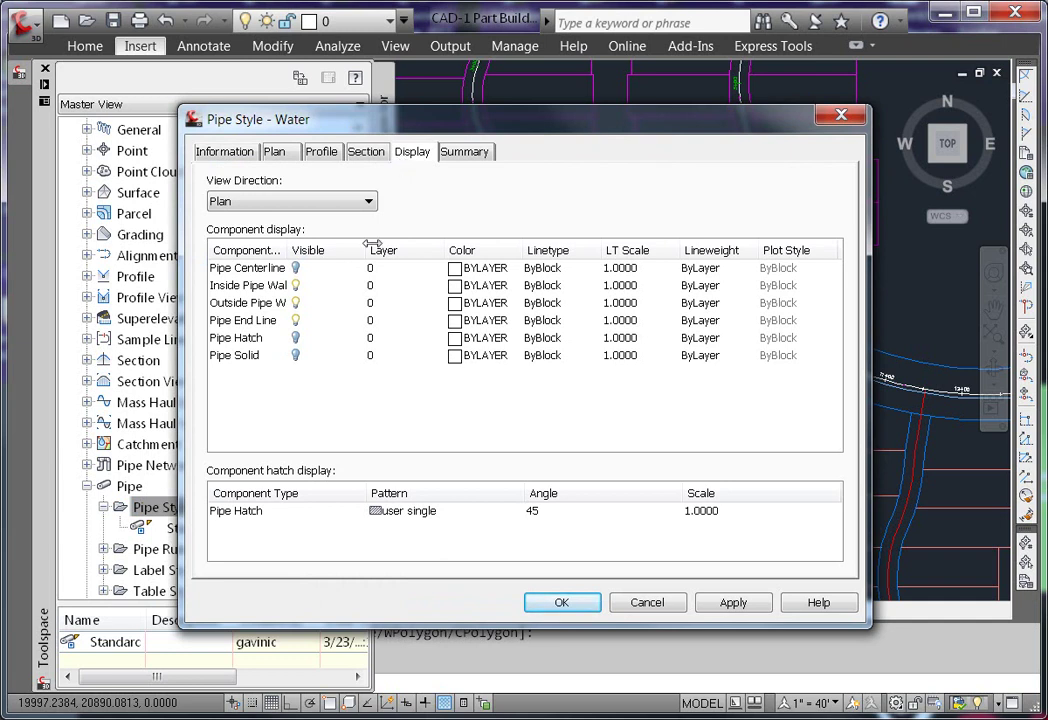
left_click(296, 285)
left_click(296, 302)
left_click(296, 320)
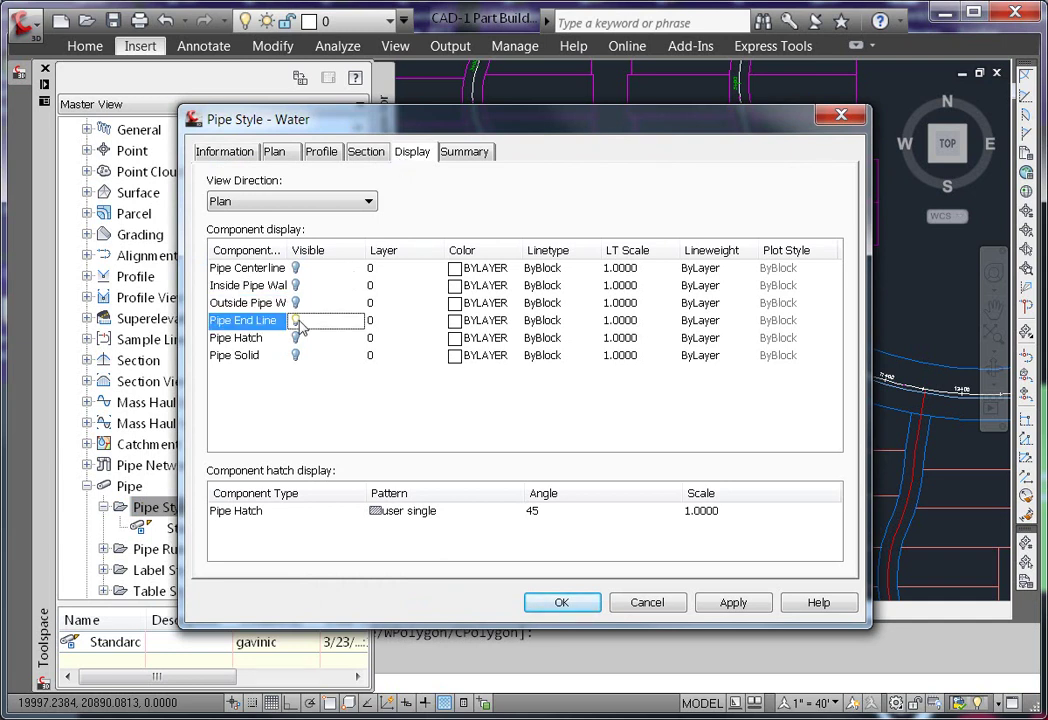
left_click(296, 268)
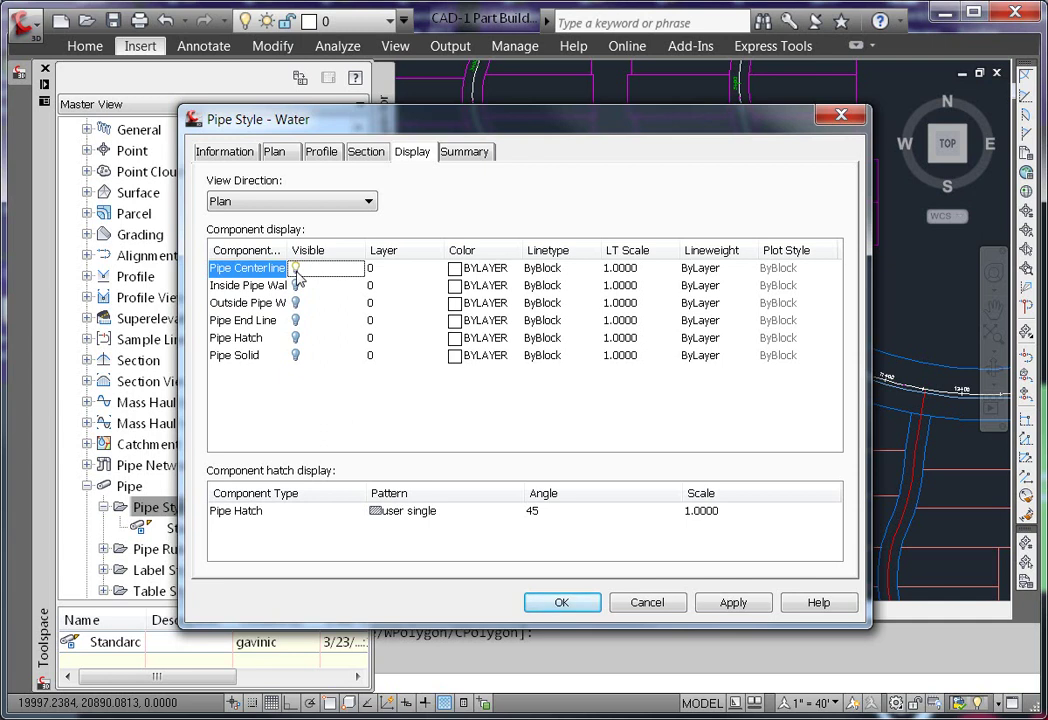
Set all six Water plan display components to ByBlock colour and ByBlock lineweight.
left_click(252, 358, "shift")
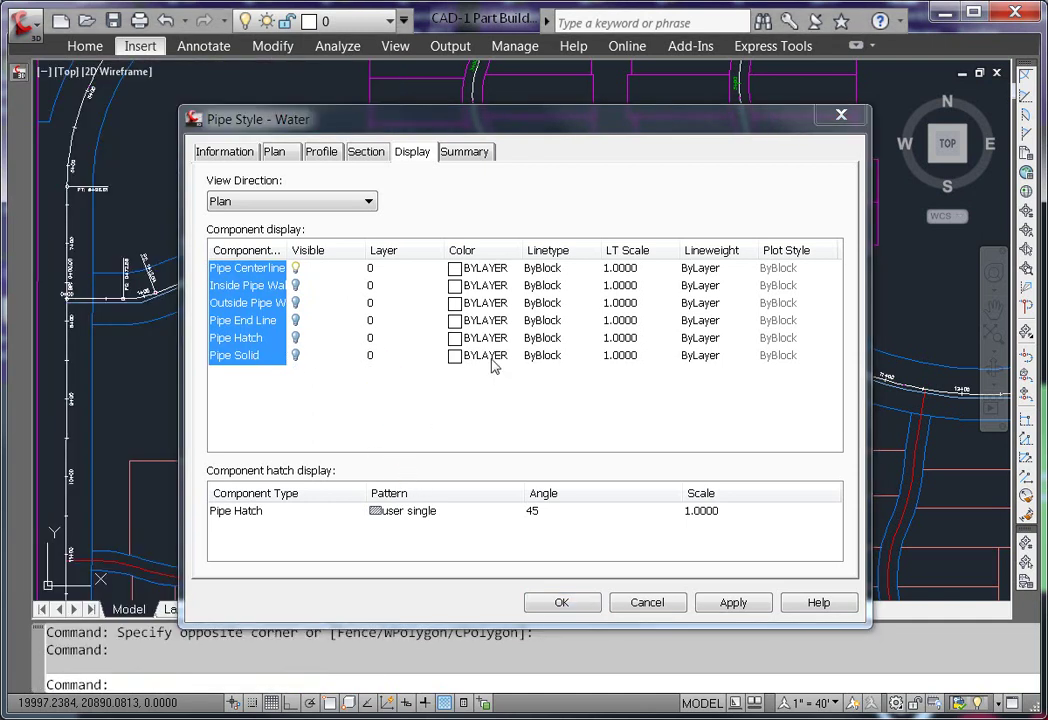
left_click(492, 358)
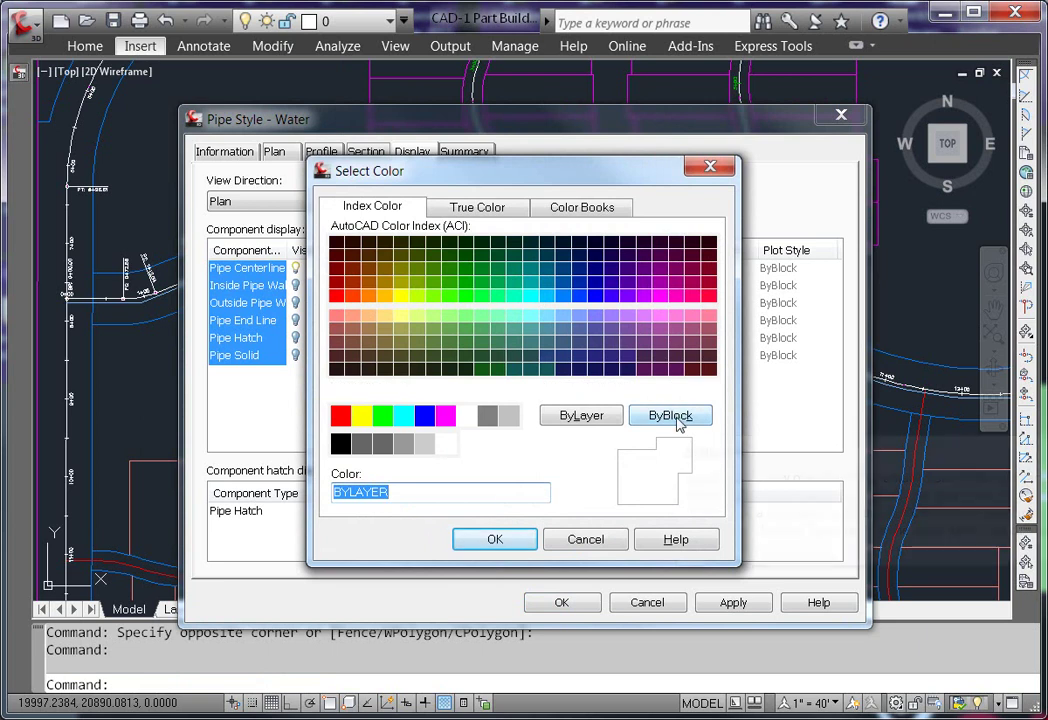
left_click(678, 423)
left_click(519, 538)
left_click(679, 357)
left_click(700, 356)
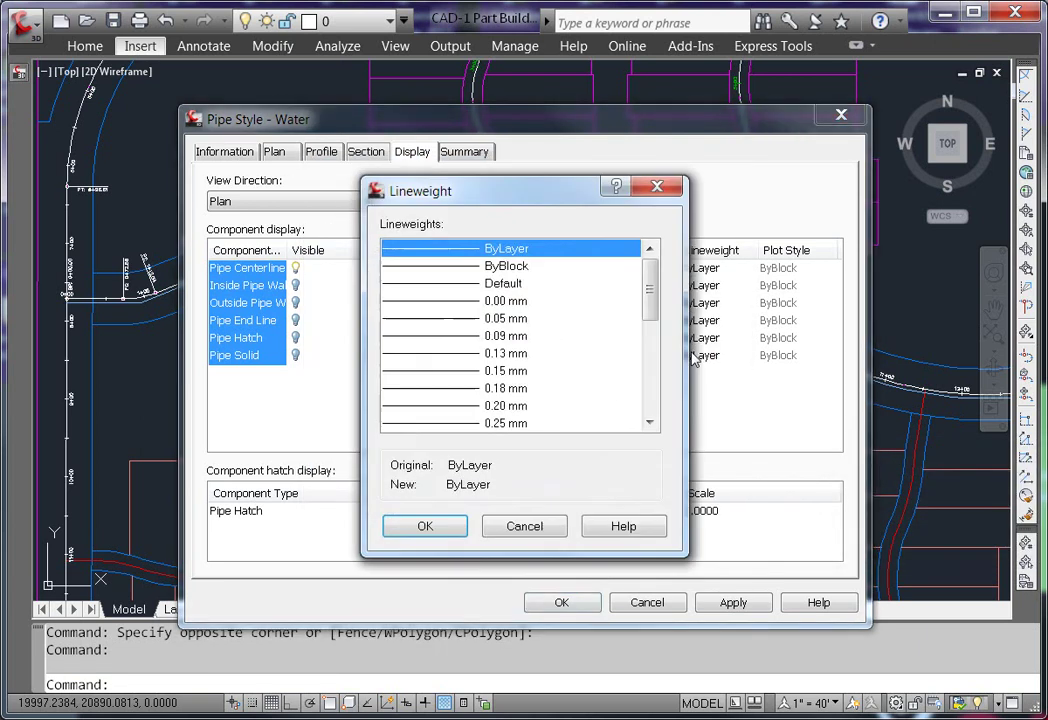
left_click(512, 267)
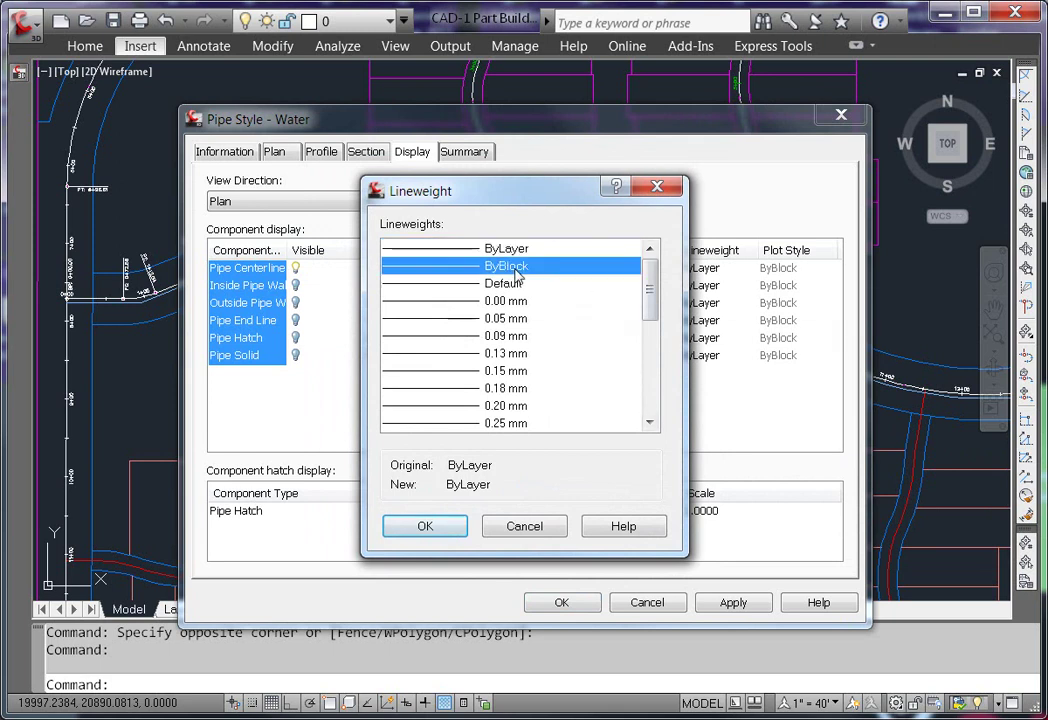
left_click(435, 526)
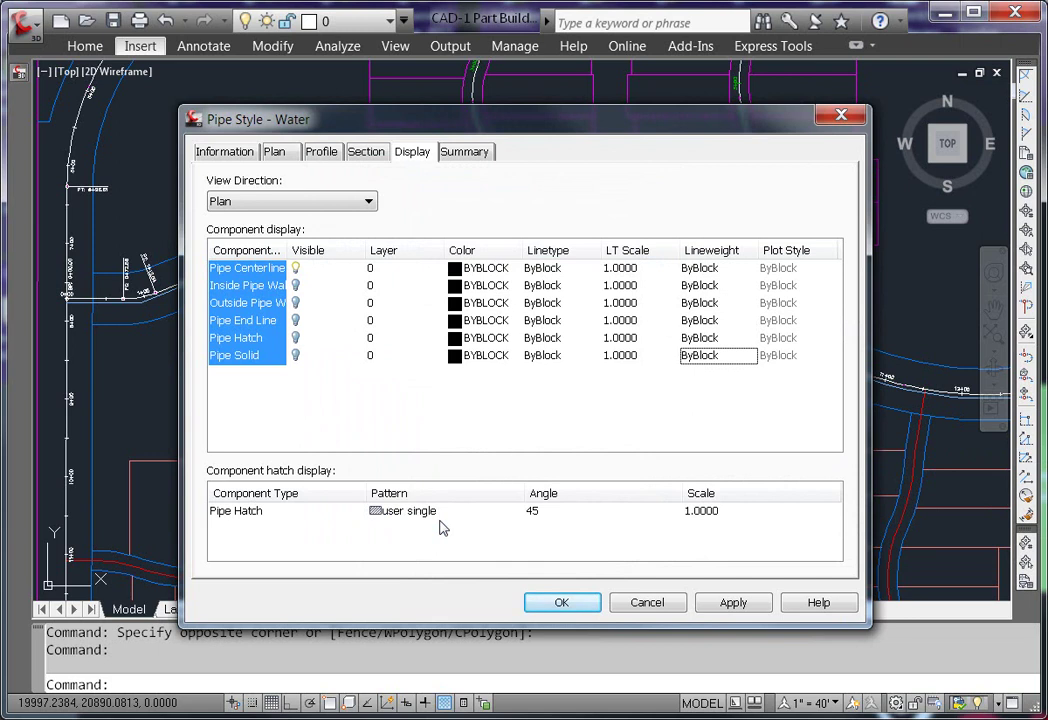
Save the Water style, then expand Structure > Structure Styles and bring up its context menu.
left_click(561, 602)
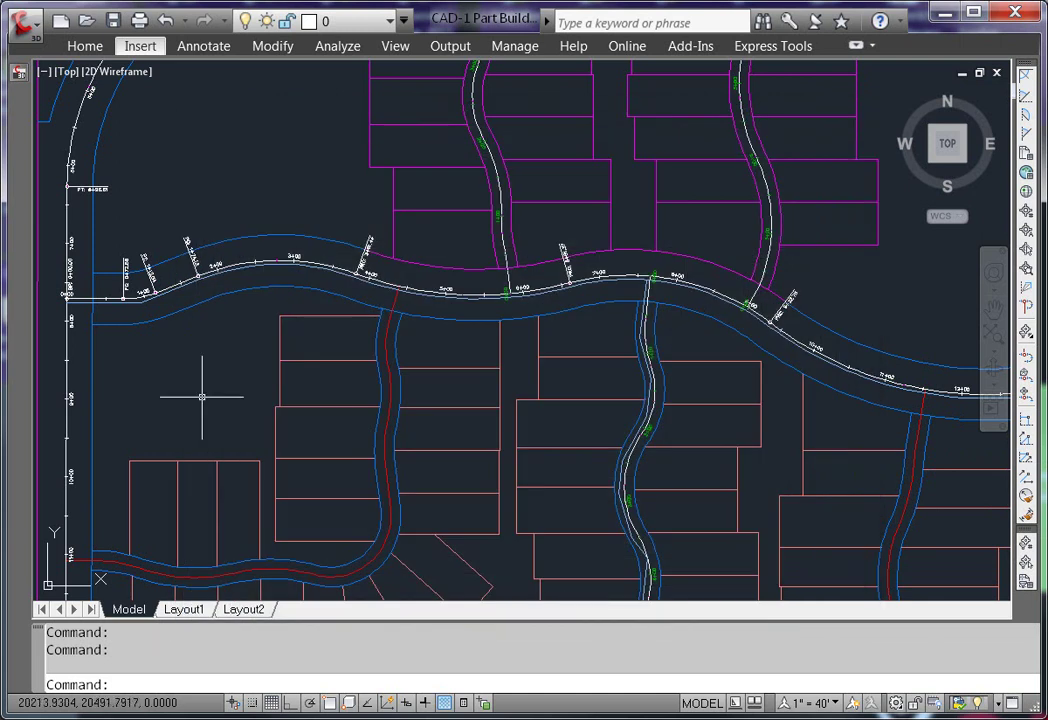
mouse_move(18, 90)
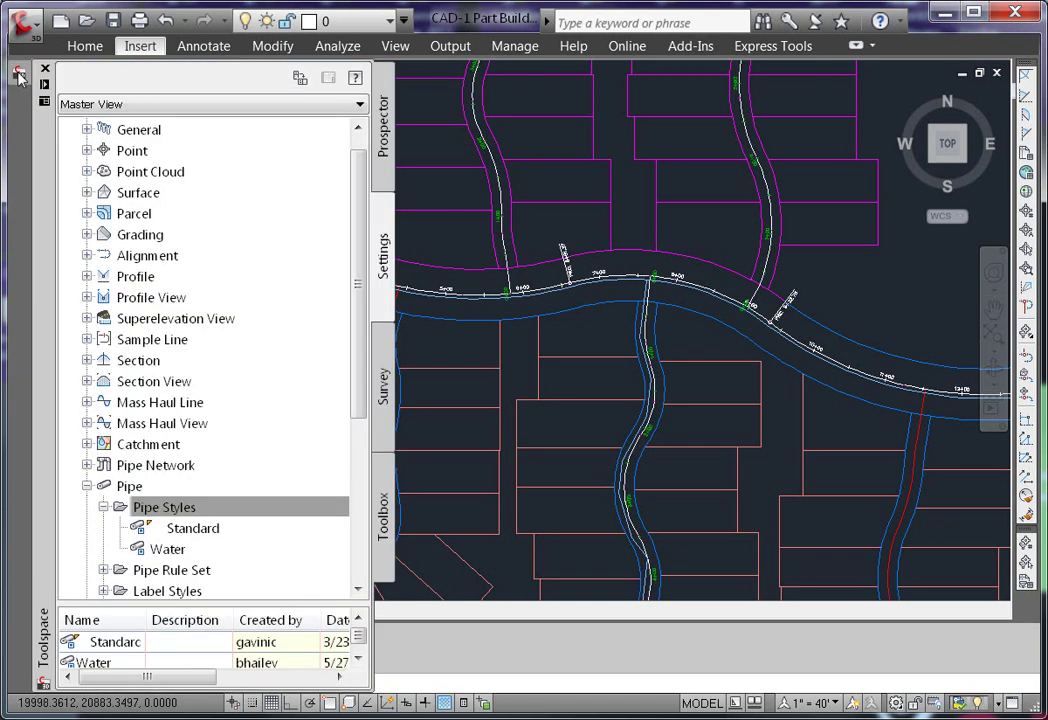
left_click(87, 486)
left_click(88, 508)
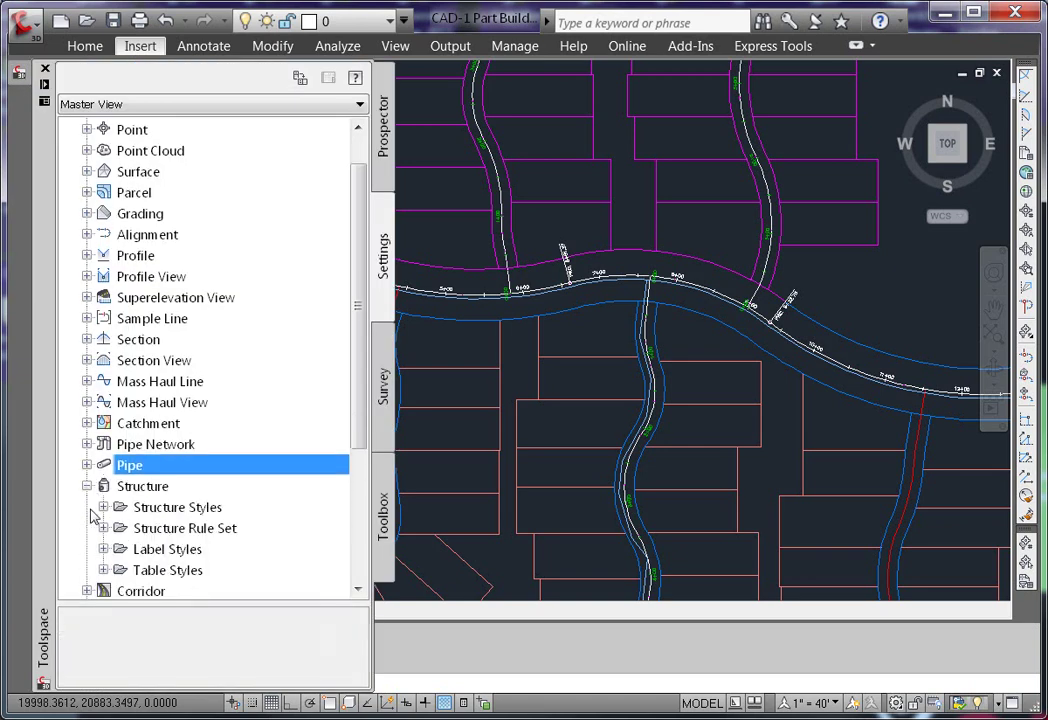
left_click(103, 508)
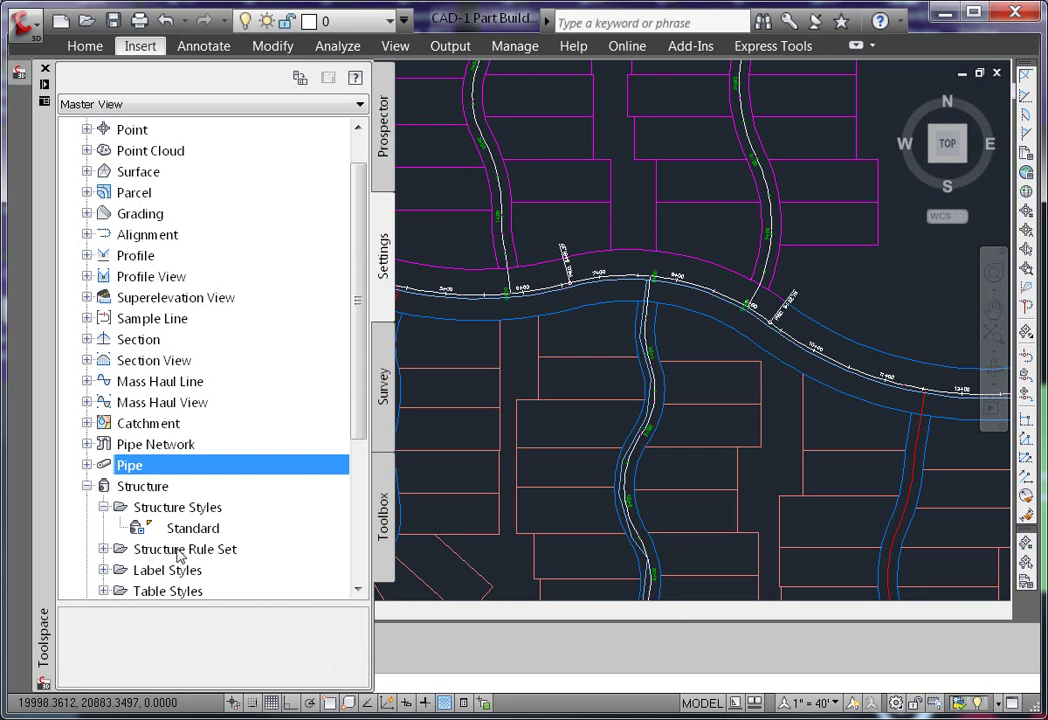
right_click(205, 510)
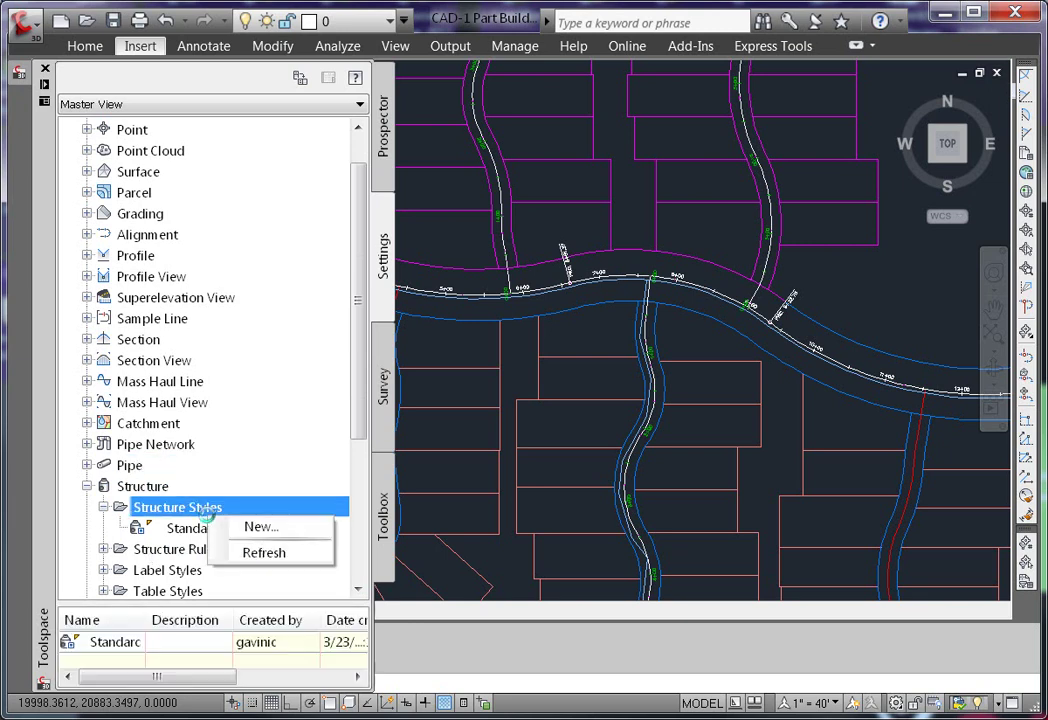
Create a new structure style named Hydrant.
left_click(269, 520)
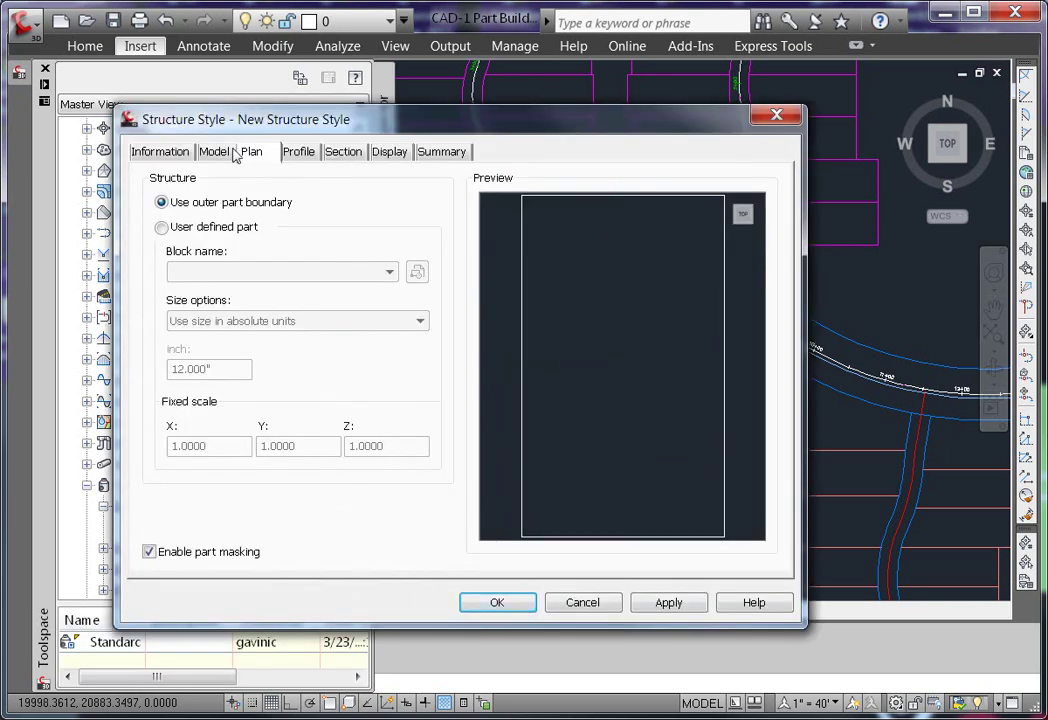
left_click(168, 156)
key("Tab")
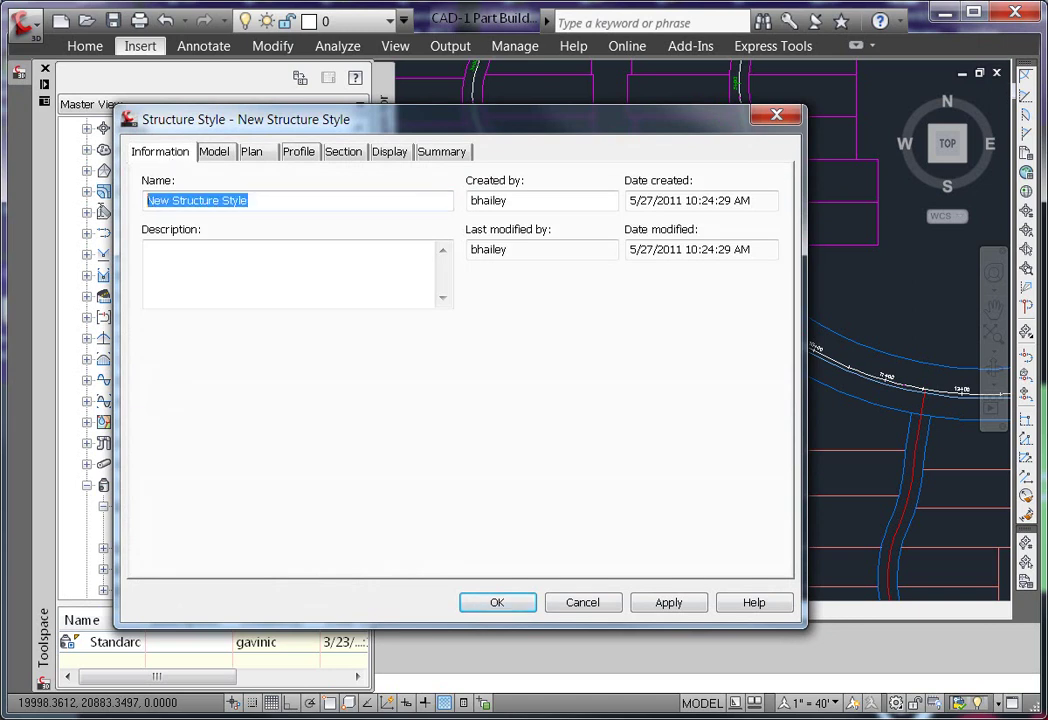
type("Hydrant")
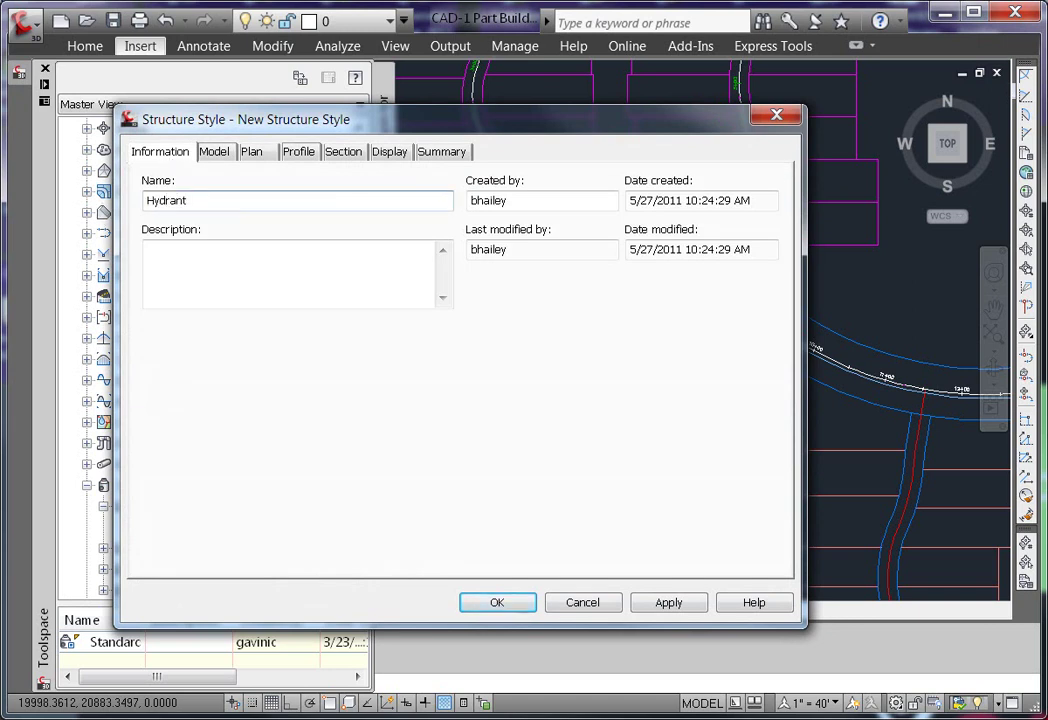
Make the Hydrant plan symbol a user-defined part using the Proposed Hyd block.
left_click(251, 156)
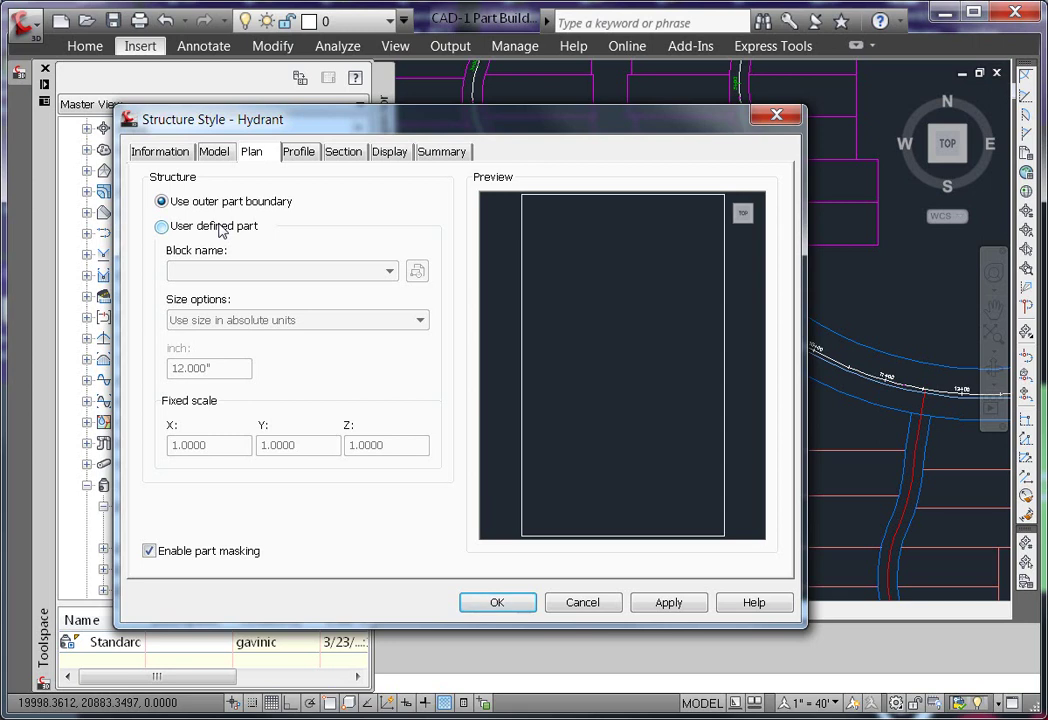
left_click(222, 231)
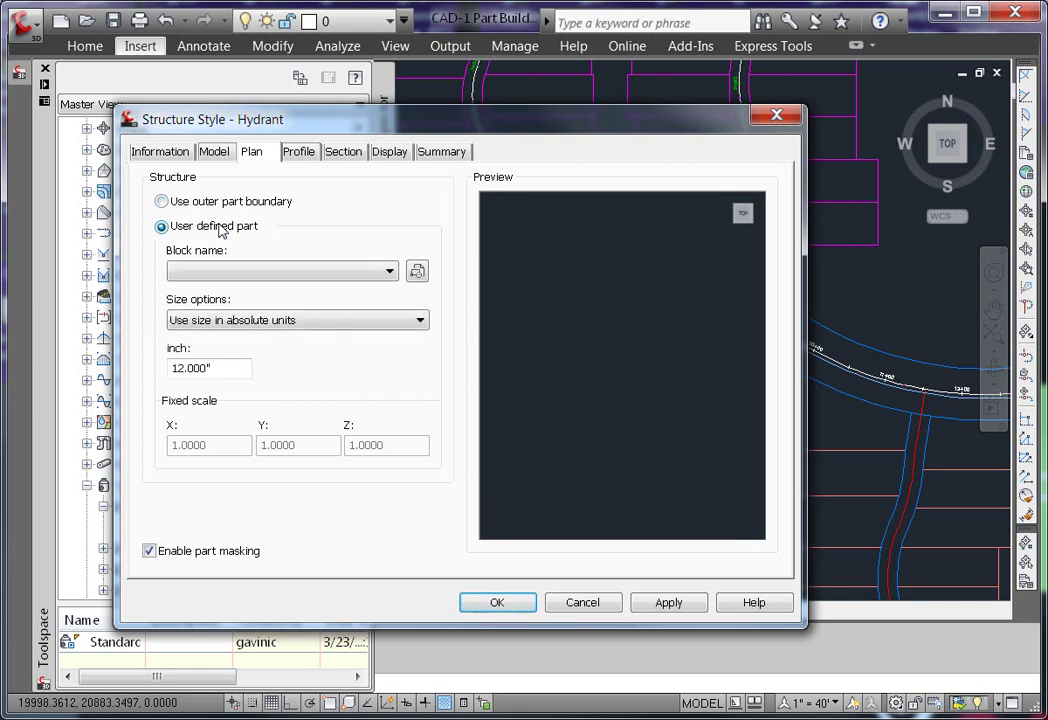
left_click(391, 272)
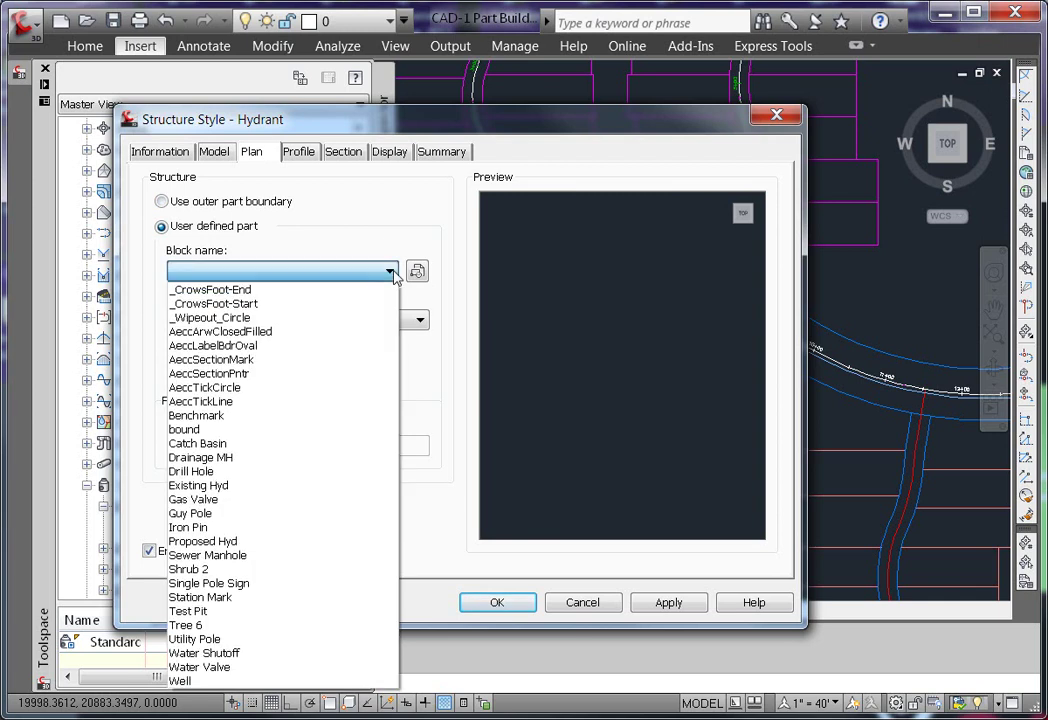
left_click(236, 541)
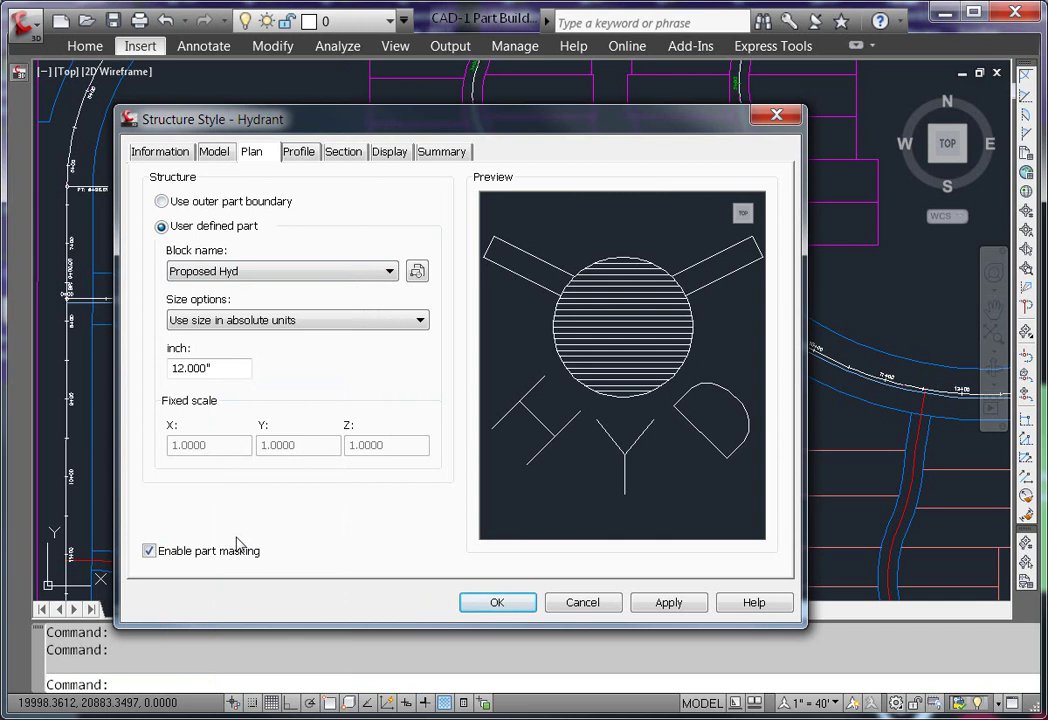
Size the Hydrant symbol by drawing scale at .15 inch.
left_click(290, 321)
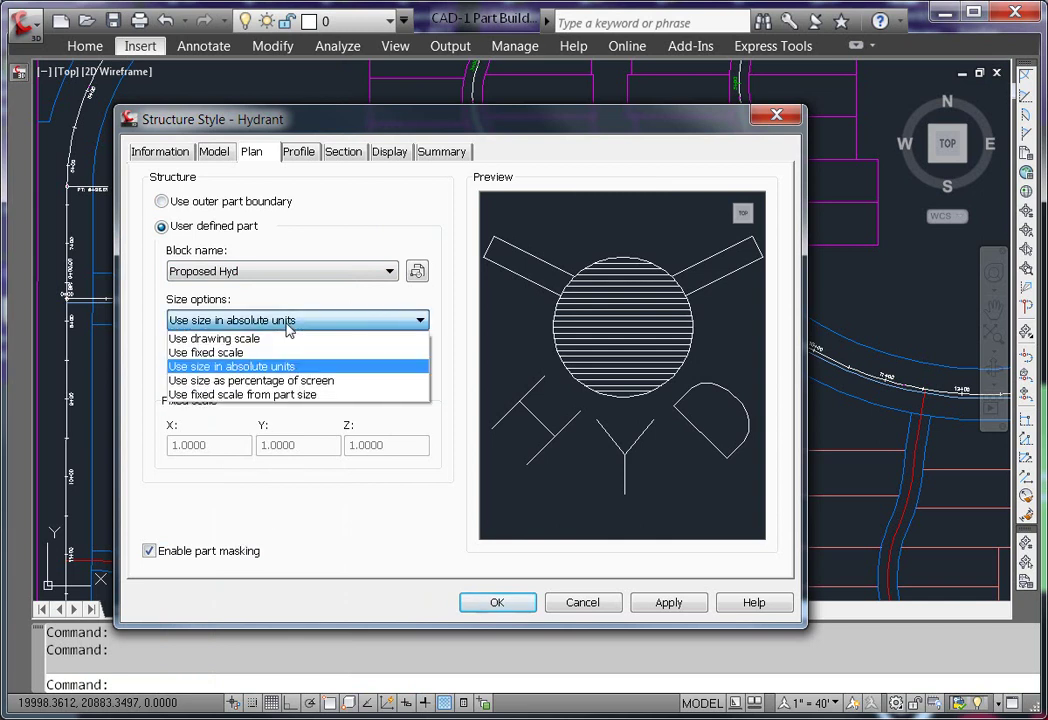
left_click(259, 340)
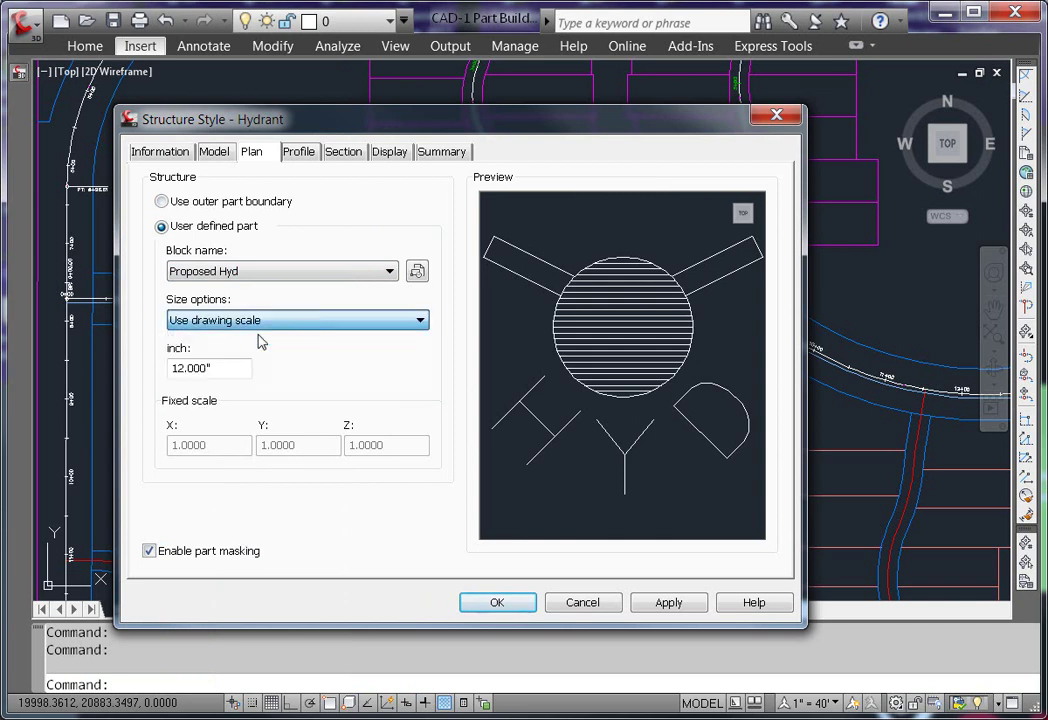
left_click_drag(229, 368, 154, 381)
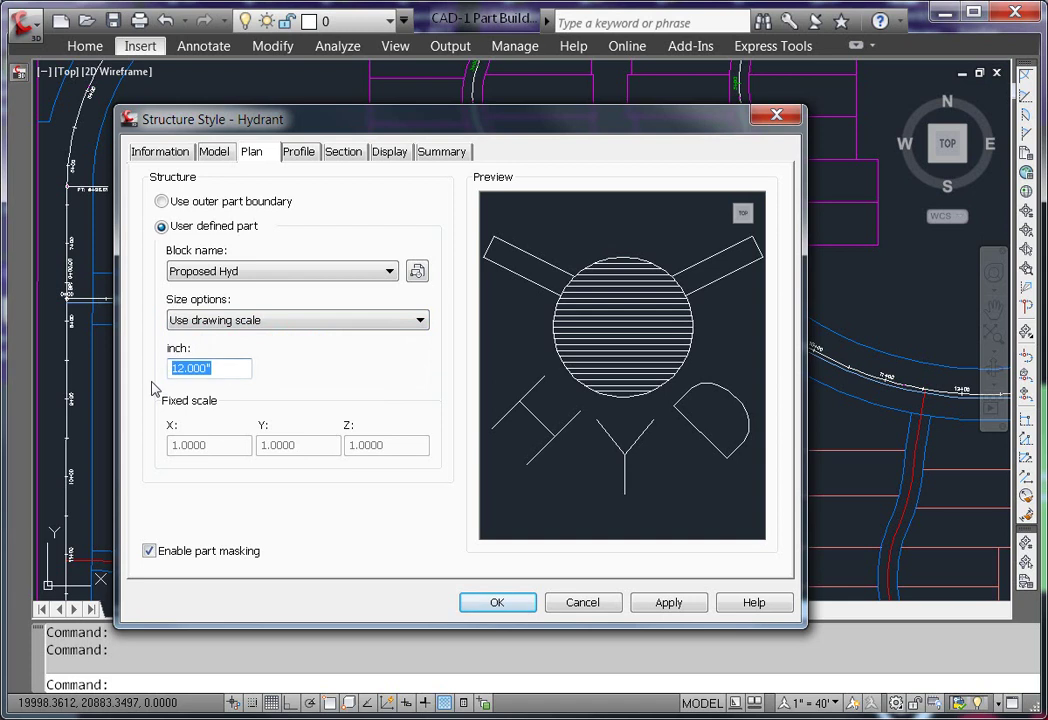
key("BackSpace")
type(".15")
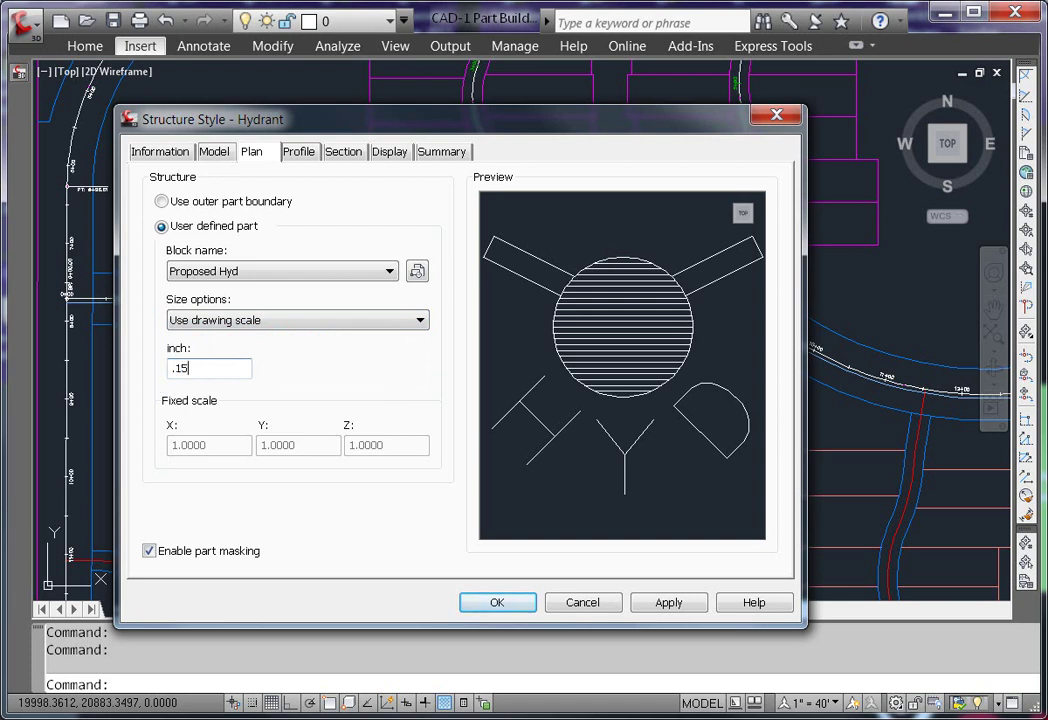
Colour the Structure, Structure Hatch and 3D Solid components ByBlock, then save Hydrant.
left_click(397, 157)
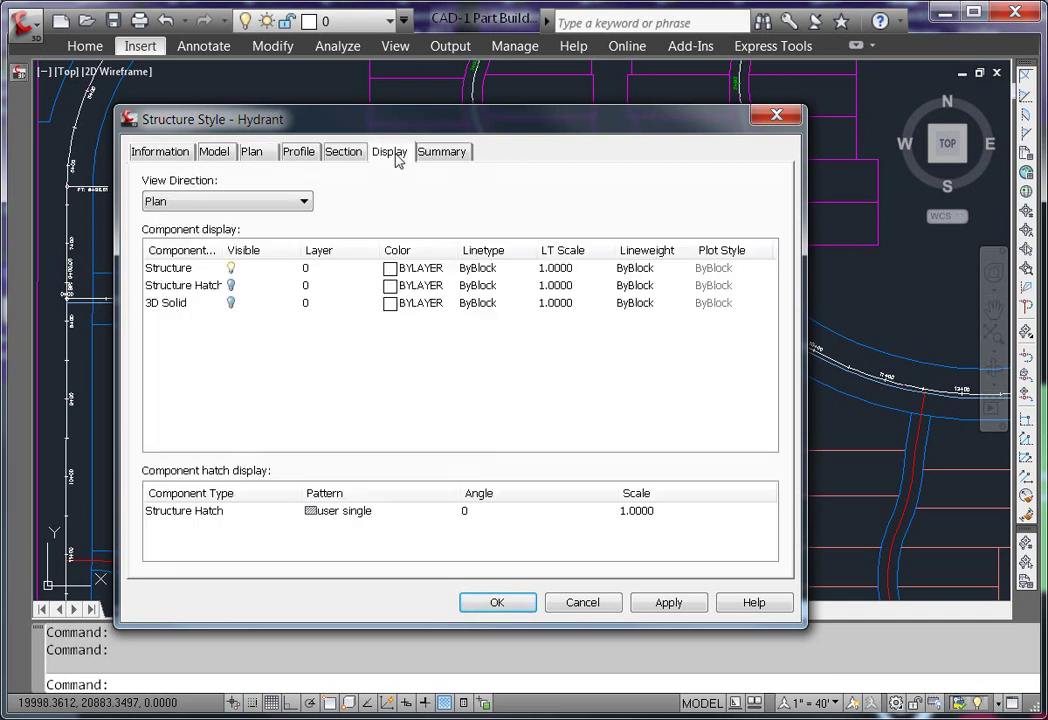
left_click(168, 268)
left_click(180, 304, "shift")
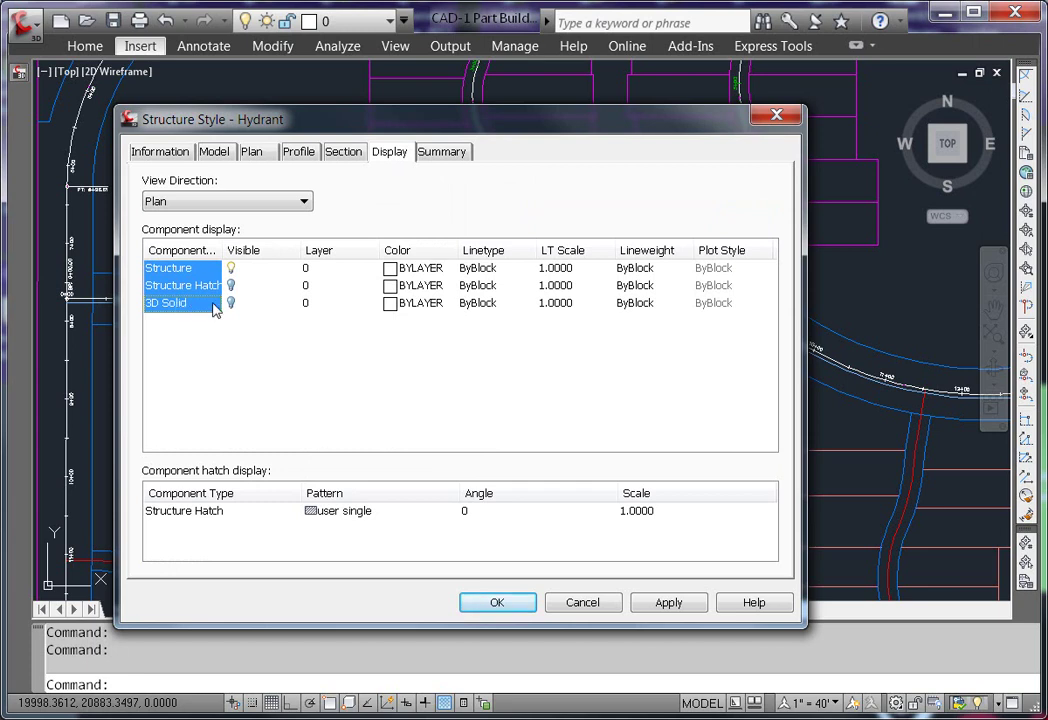
left_click(398, 285)
left_click(705, 417)
left_click(497, 541)
left_click(497, 602)
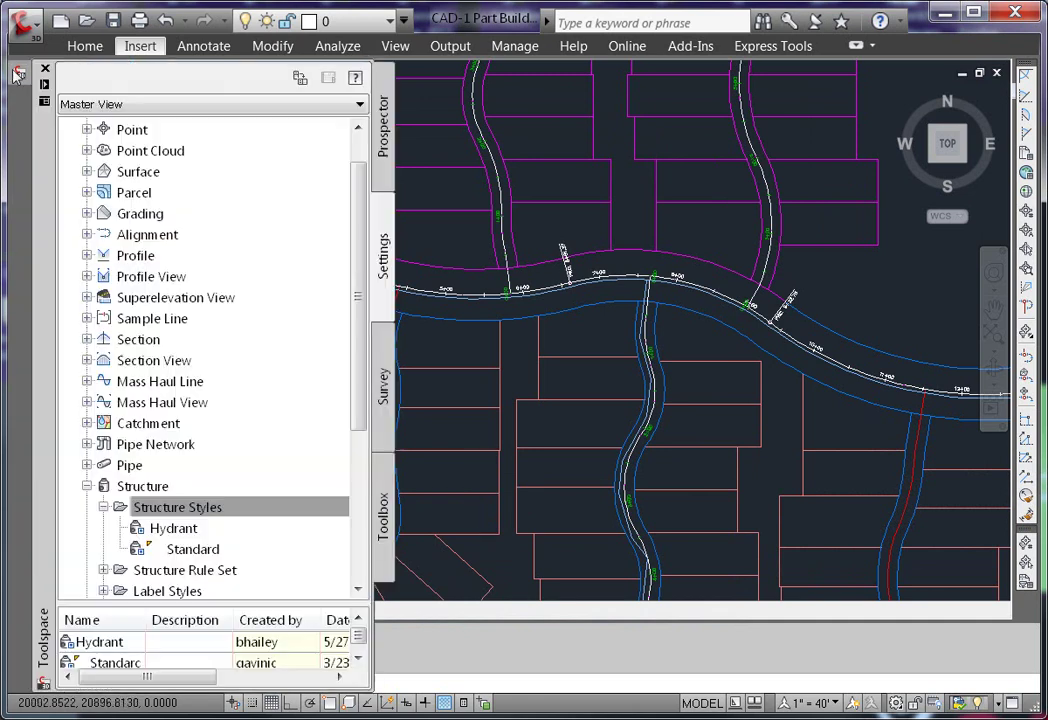
Copy the Hydrant structure style from its context menu in Structure Styles.
mouse_move(18, 300)
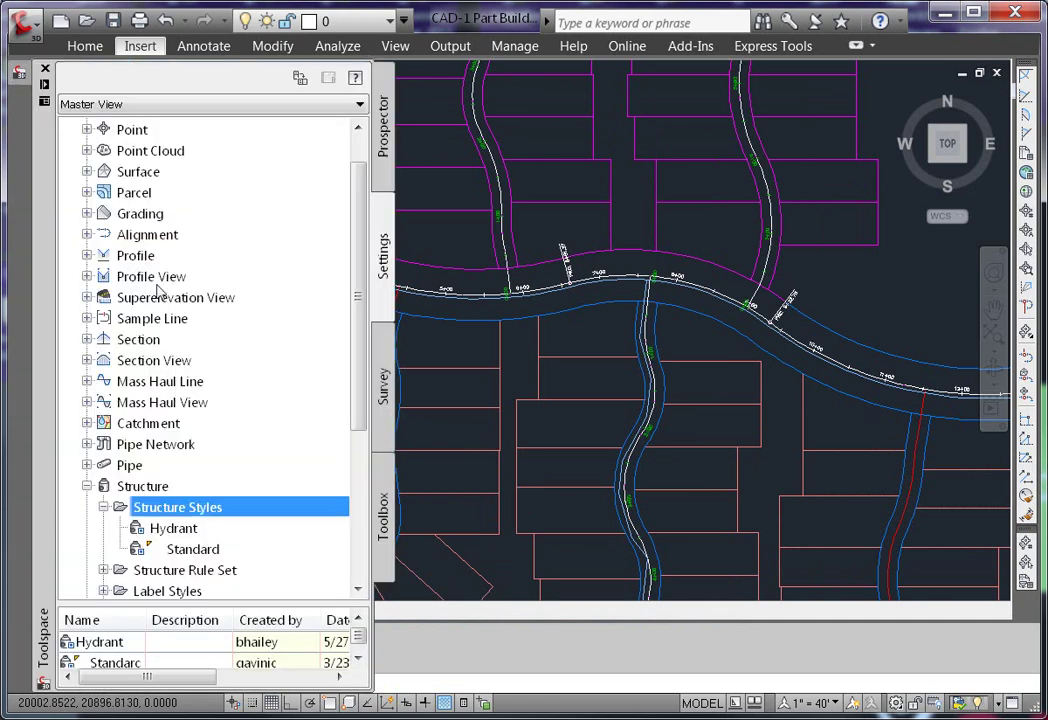
right_click(196, 531)
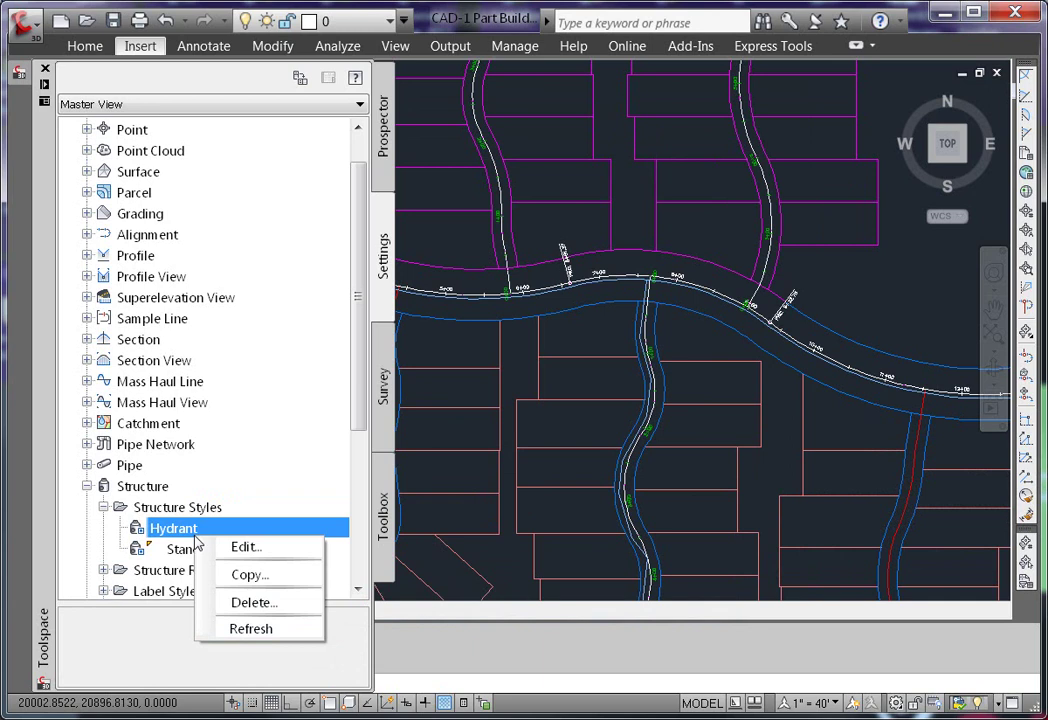
left_click(269, 576)
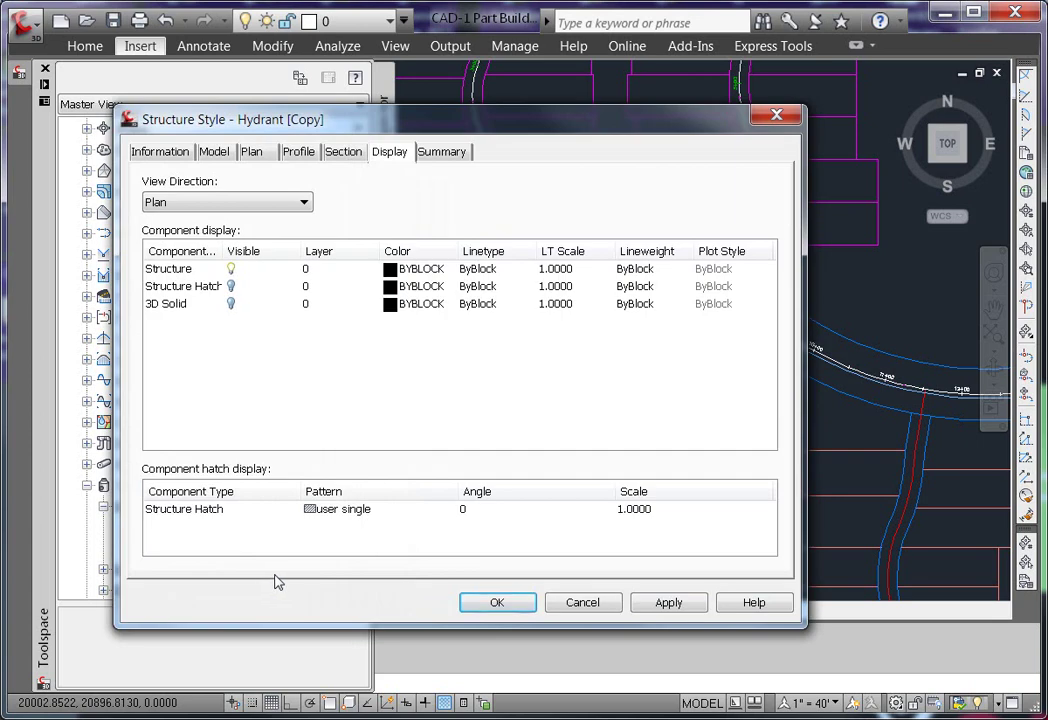
Rename the copied style from Hydrant [Copy] to 8"x6" Tee.
left_click(165, 152)
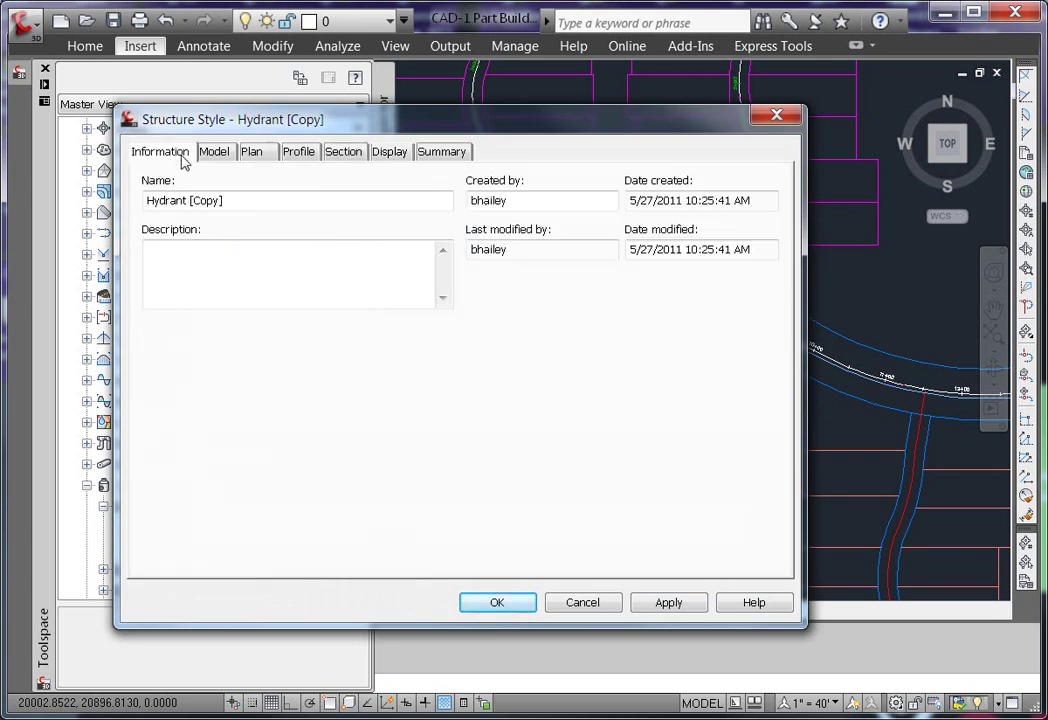
left_click(232, 201)
left_click_drag(232, 201, 103, 166)
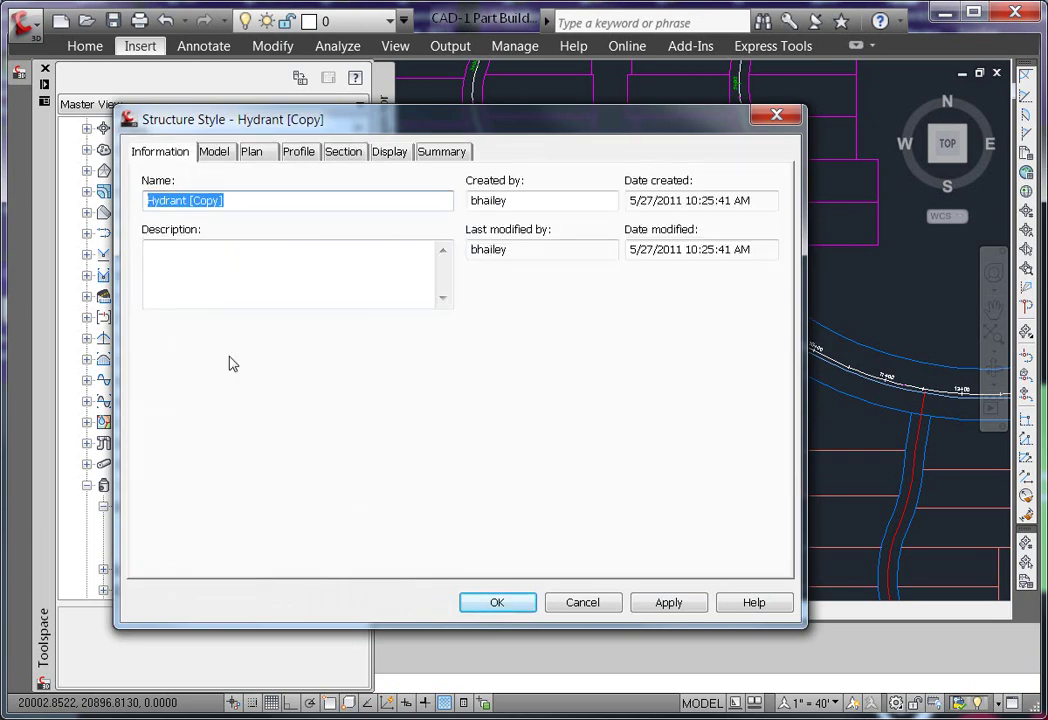
type("8")
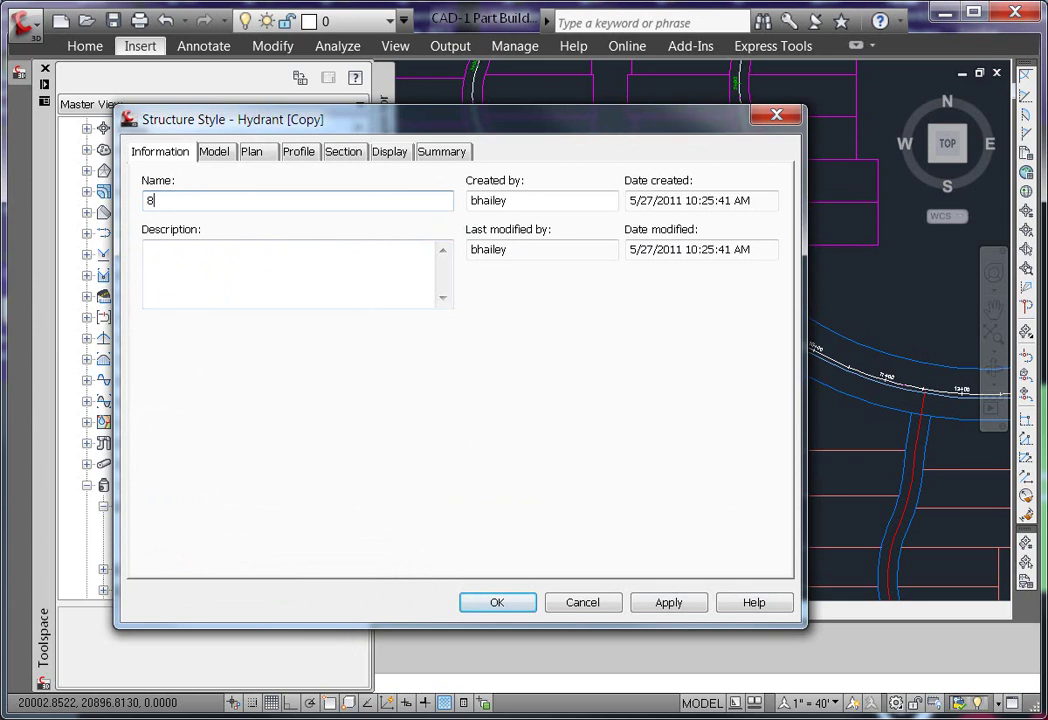
type("\"x6'")
key("BackSpace")
type("\" Tee")
left_click(252, 153)
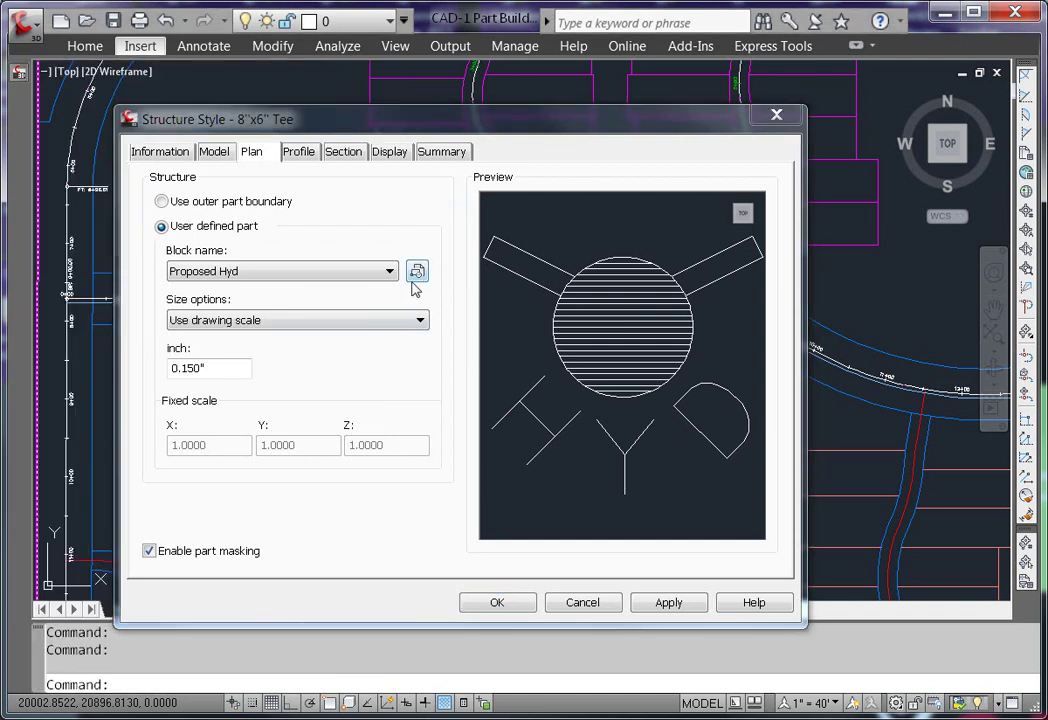
Load the 8X6 TEE block from 8X6 TEE.dwg as the plan symbol.
left_click(416, 271)
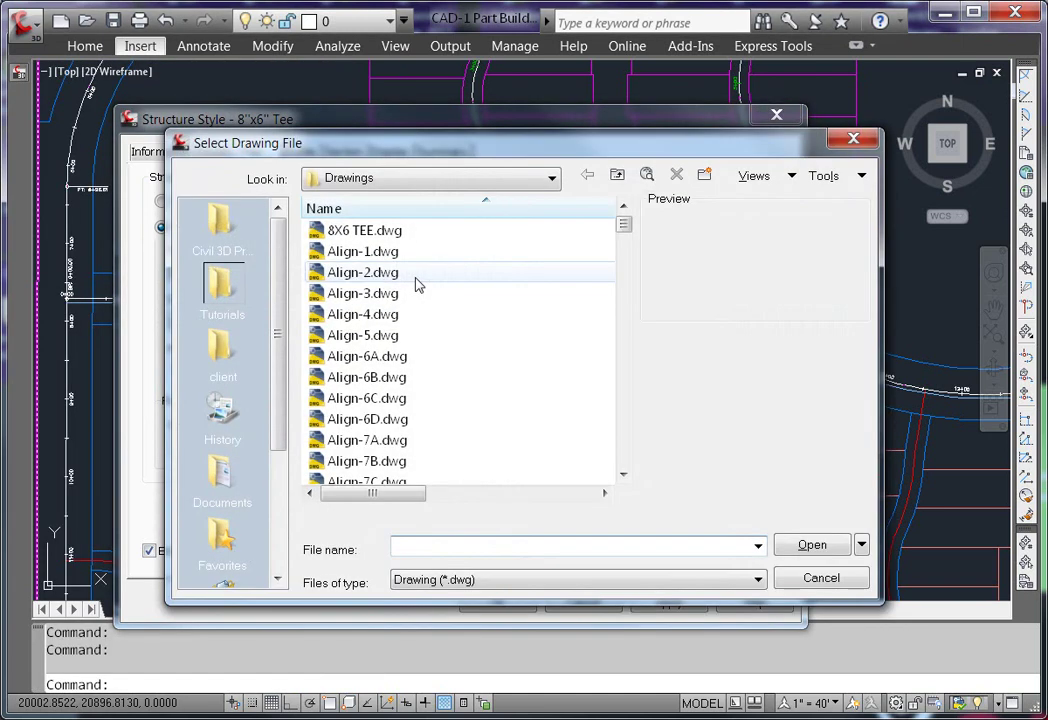
left_click(398, 231)
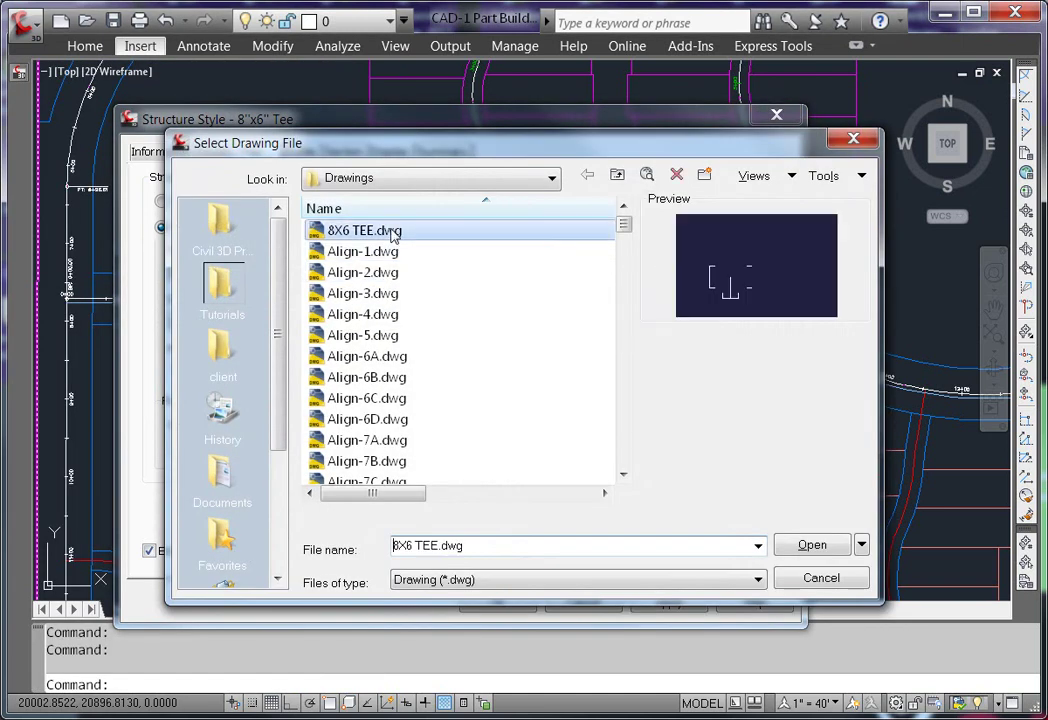
left_click(810, 545)
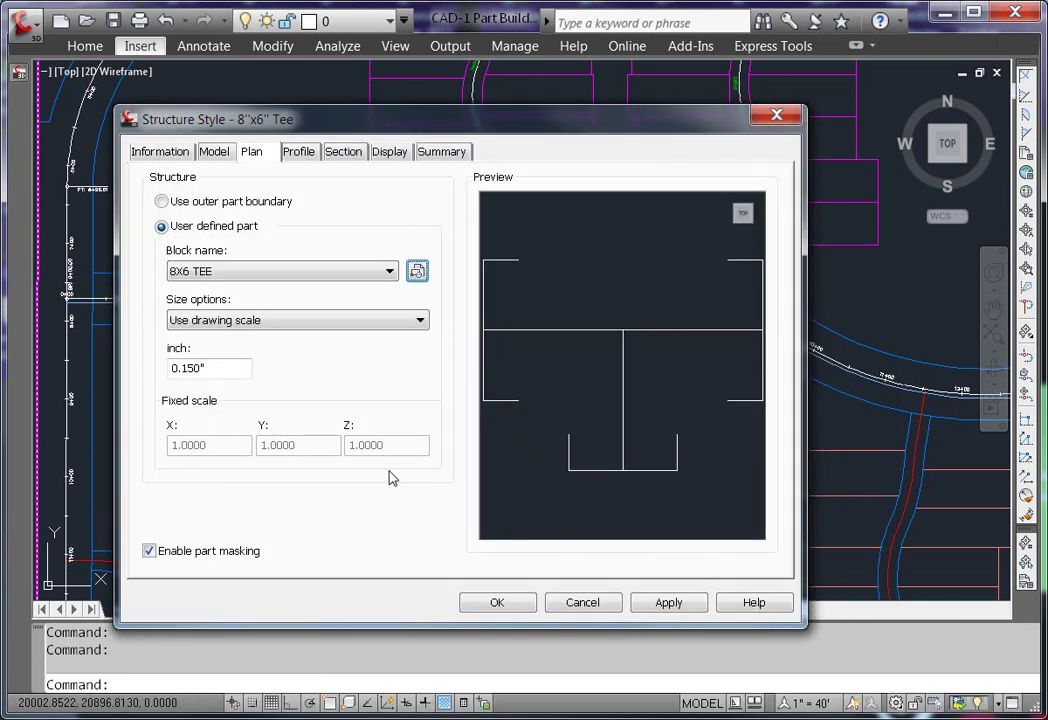
Switch the tee symbol to fixed scale 1.0000, verify BYBLOCK display colours, and save the style.
left_click(351, 321)
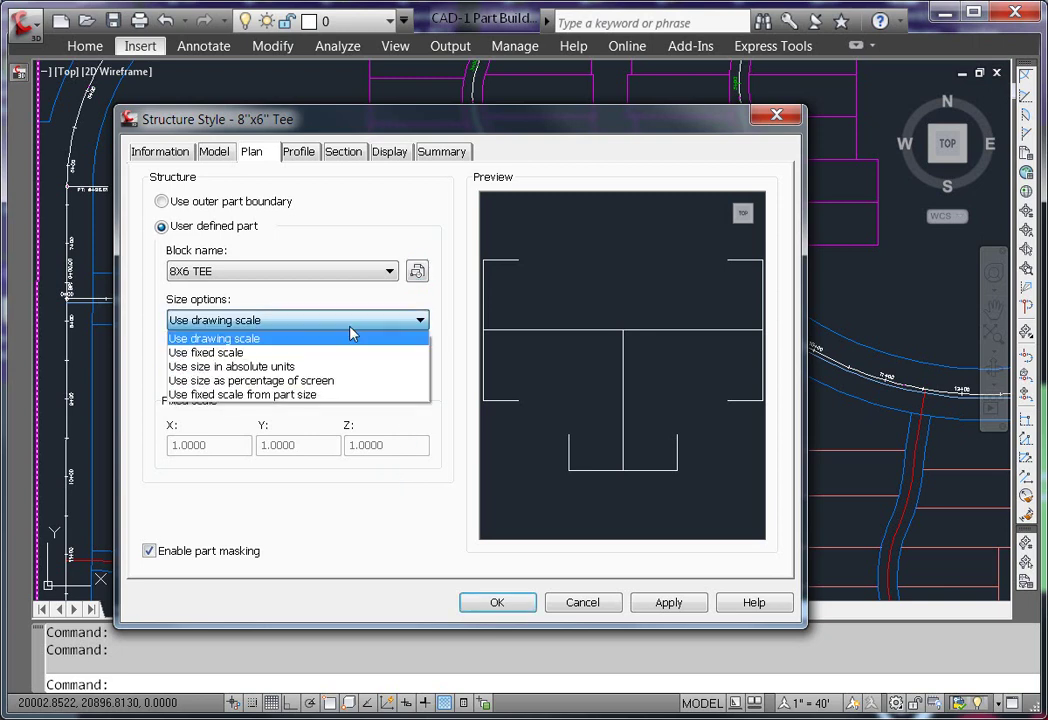
left_click(222, 353)
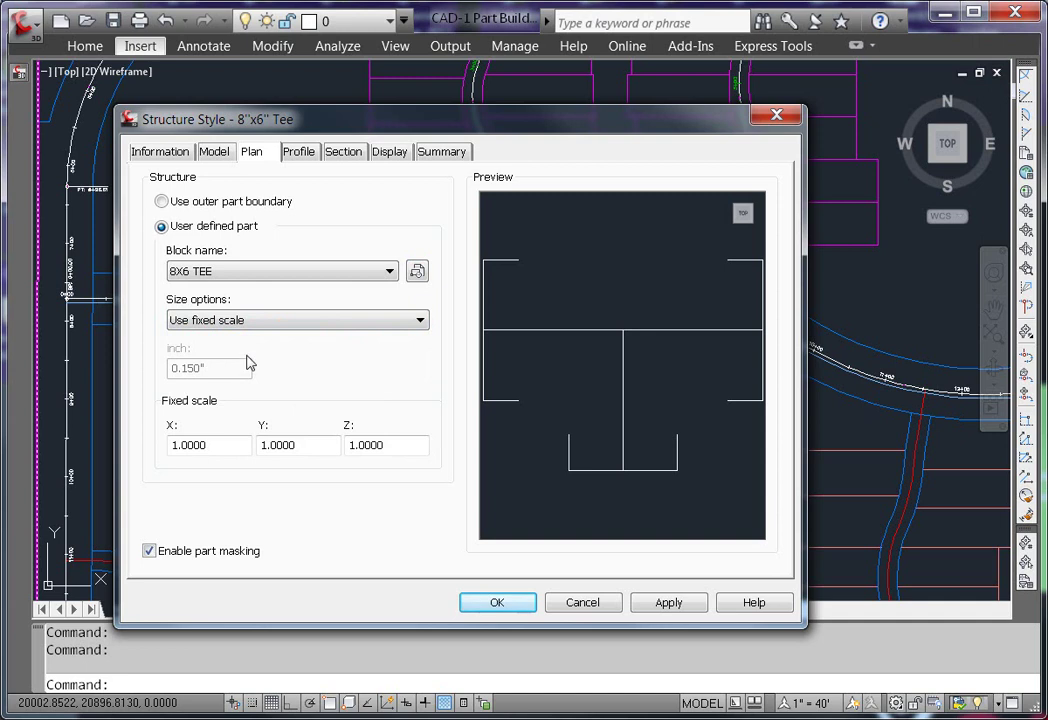
left_click(400, 158)
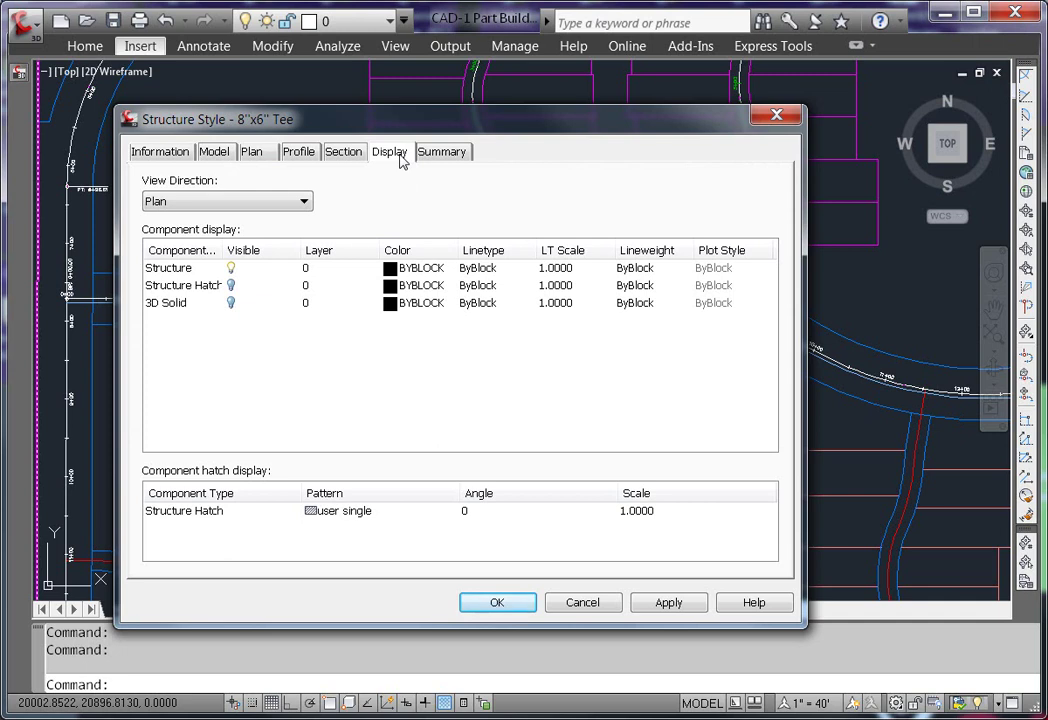
left_click(497, 604)
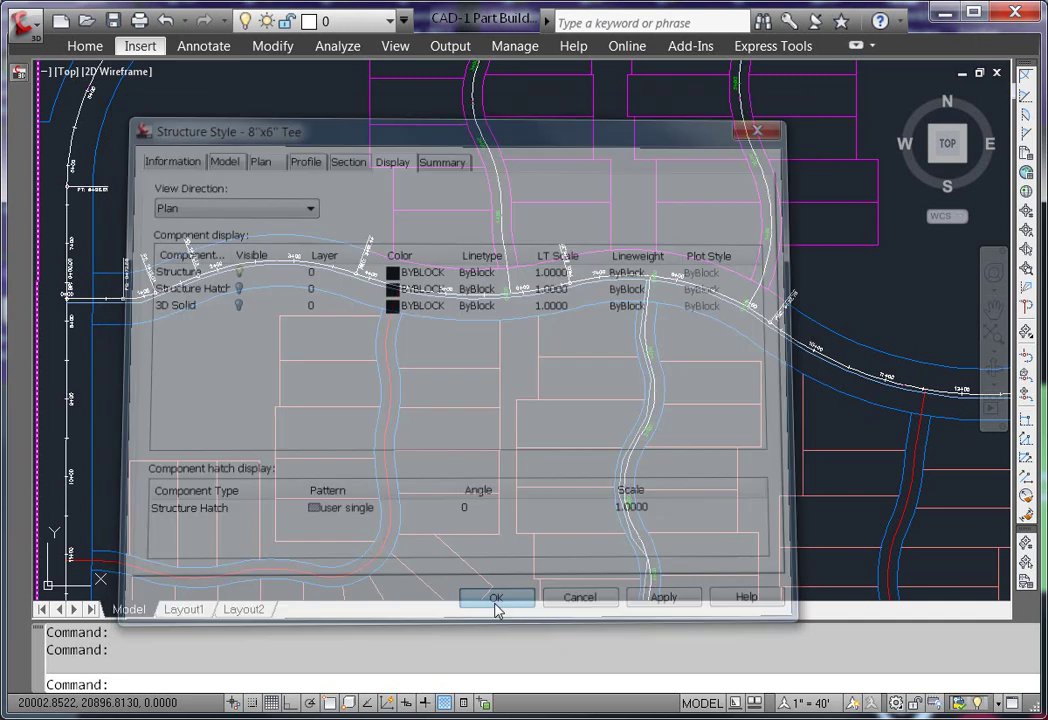